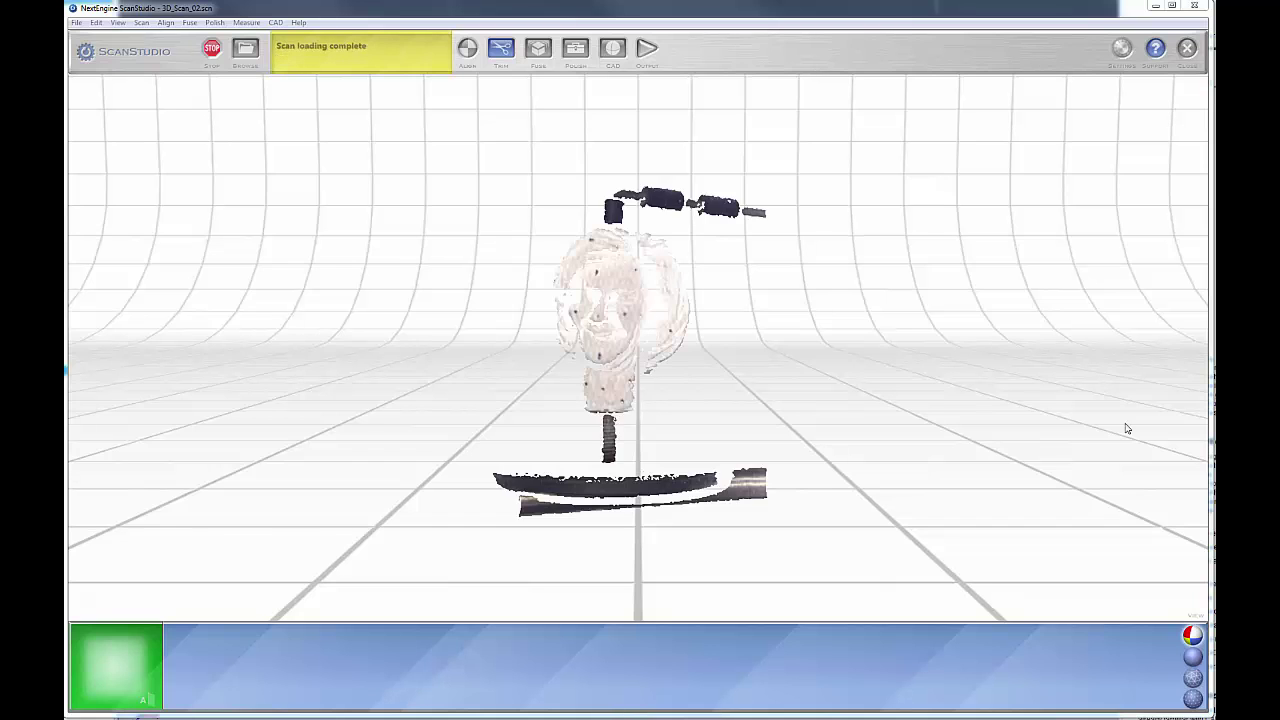
Turn the loaded 3D_Scan_02 head scan slightly in the viewport for a look.
left_click(769, 374)
left_click_drag(769, 374, 762, 410)
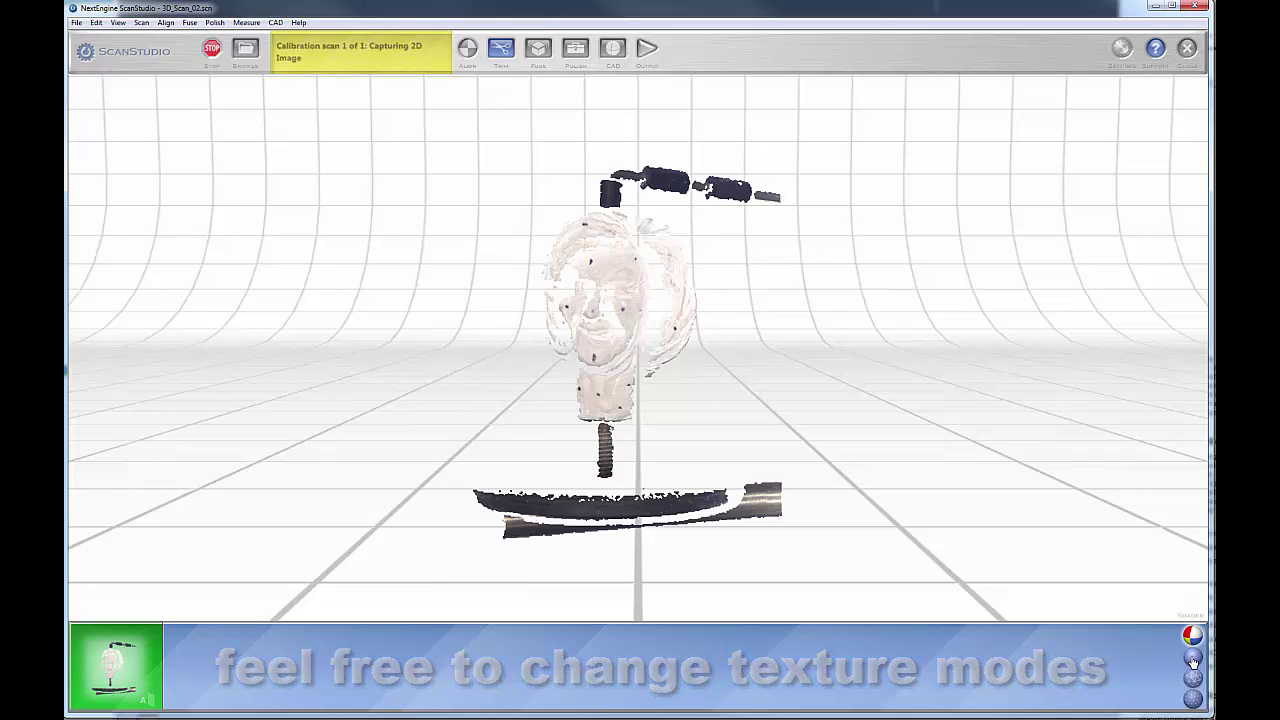
Switch the head scan to solid shaded, then white mesh display, zooming out and in.
left_click(1192, 658)
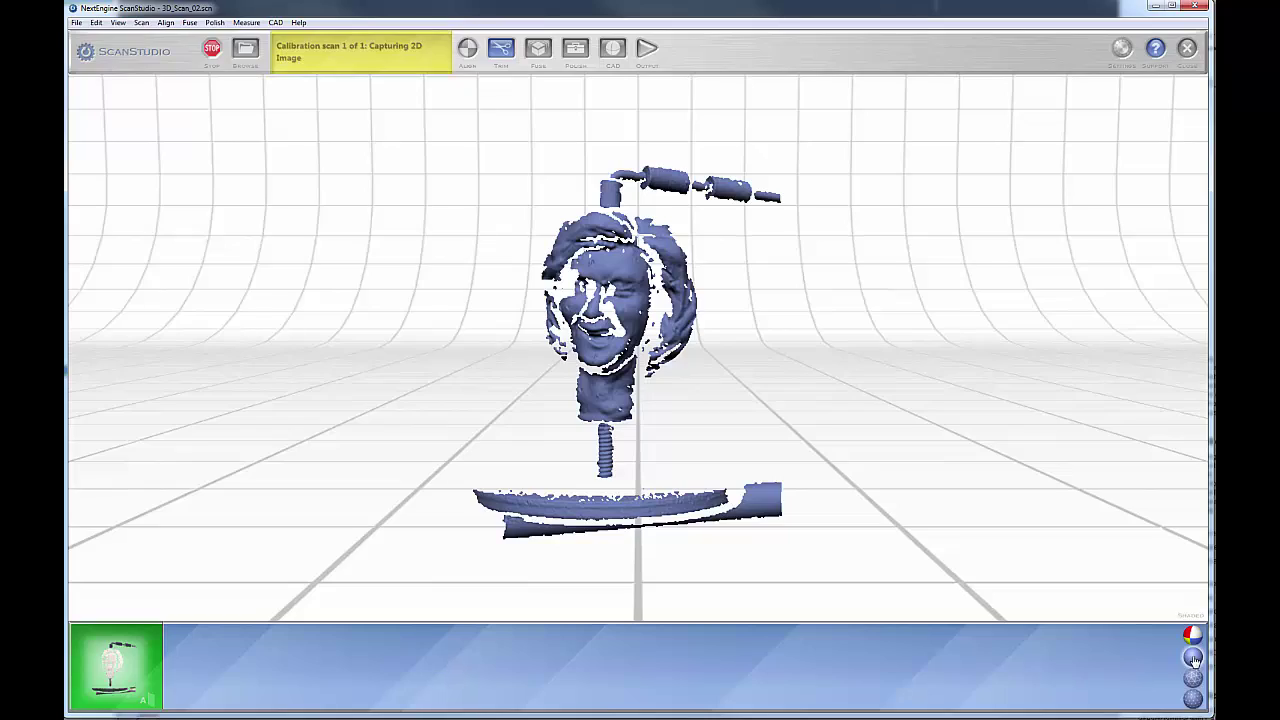
left_click(1193, 679)
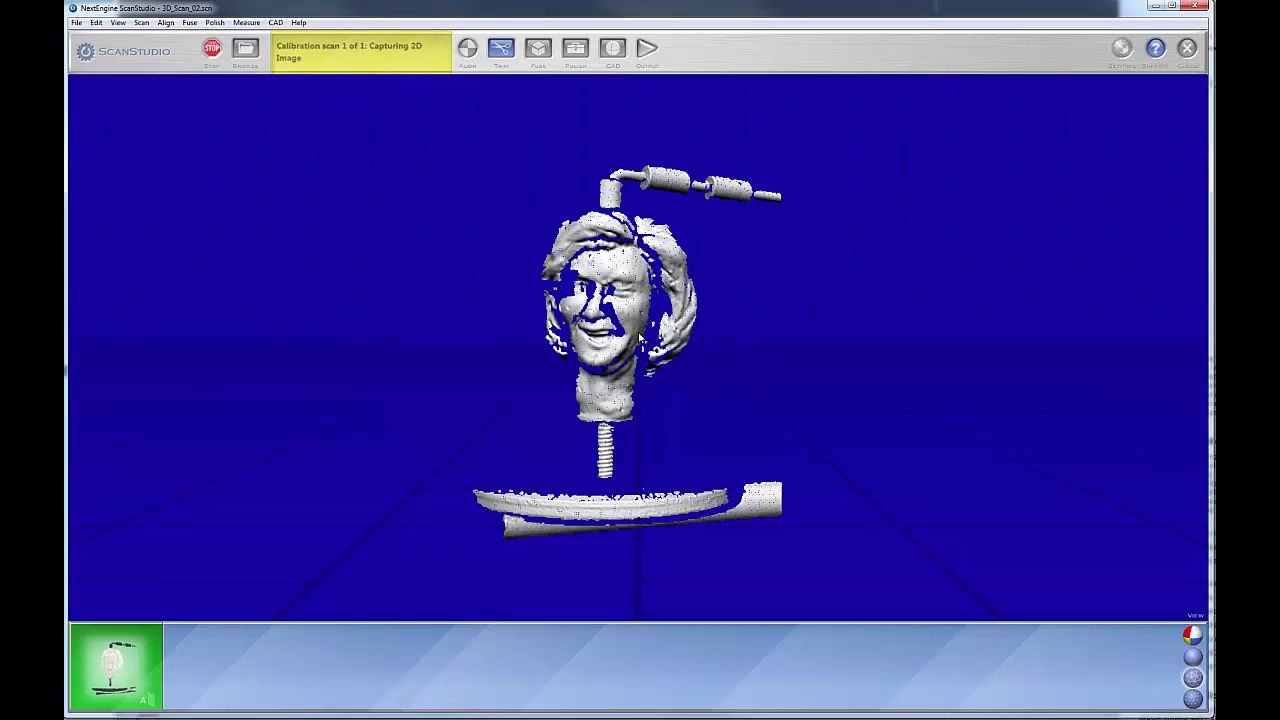
scroll(642, 332, "down", 1)
scroll(645, 325, "up", 5)
scroll(648, 320, "up", 2)
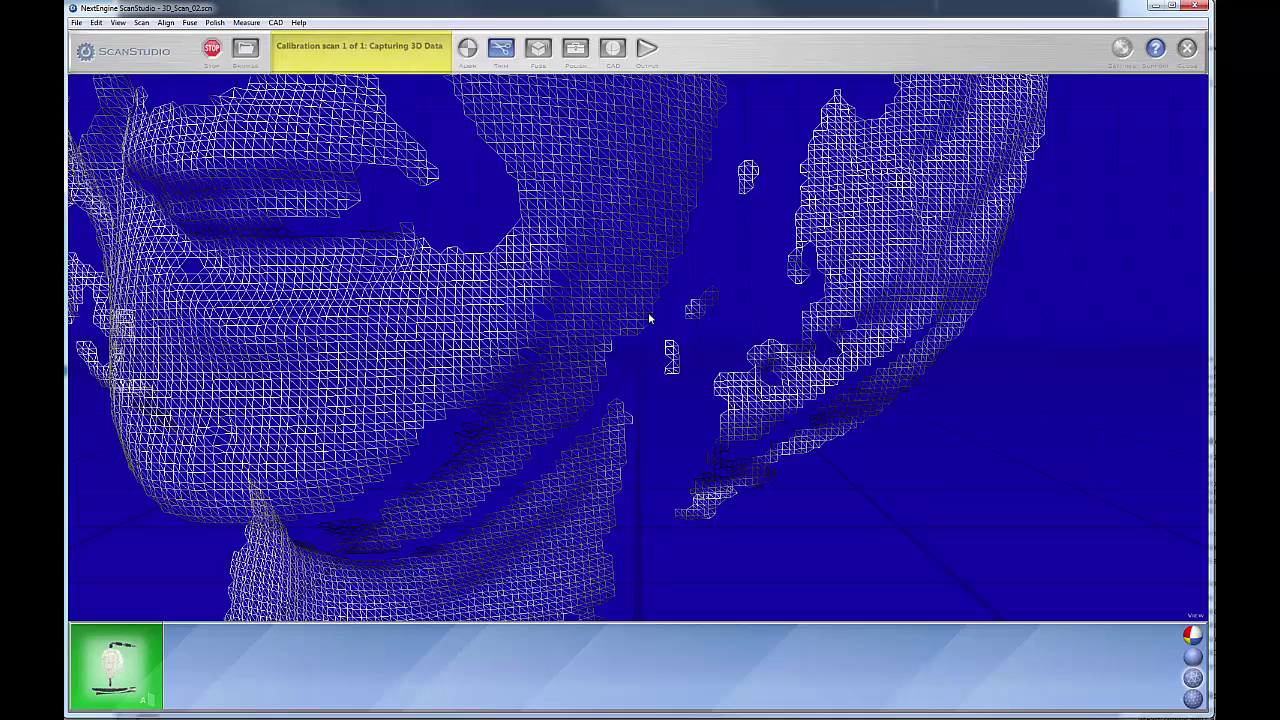
scroll(649, 313, "down", 6)
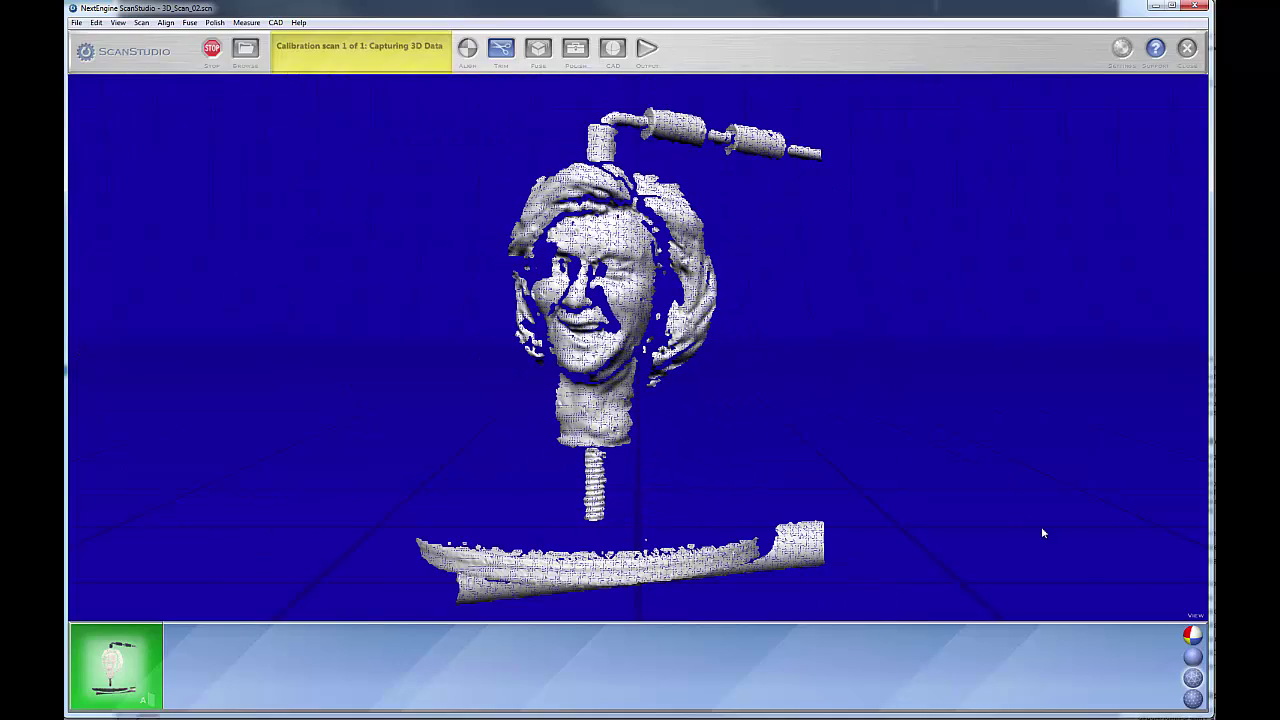
Cycle the scan through point, colour texture and solid displays, ending on mesh.
left_click(1195, 703)
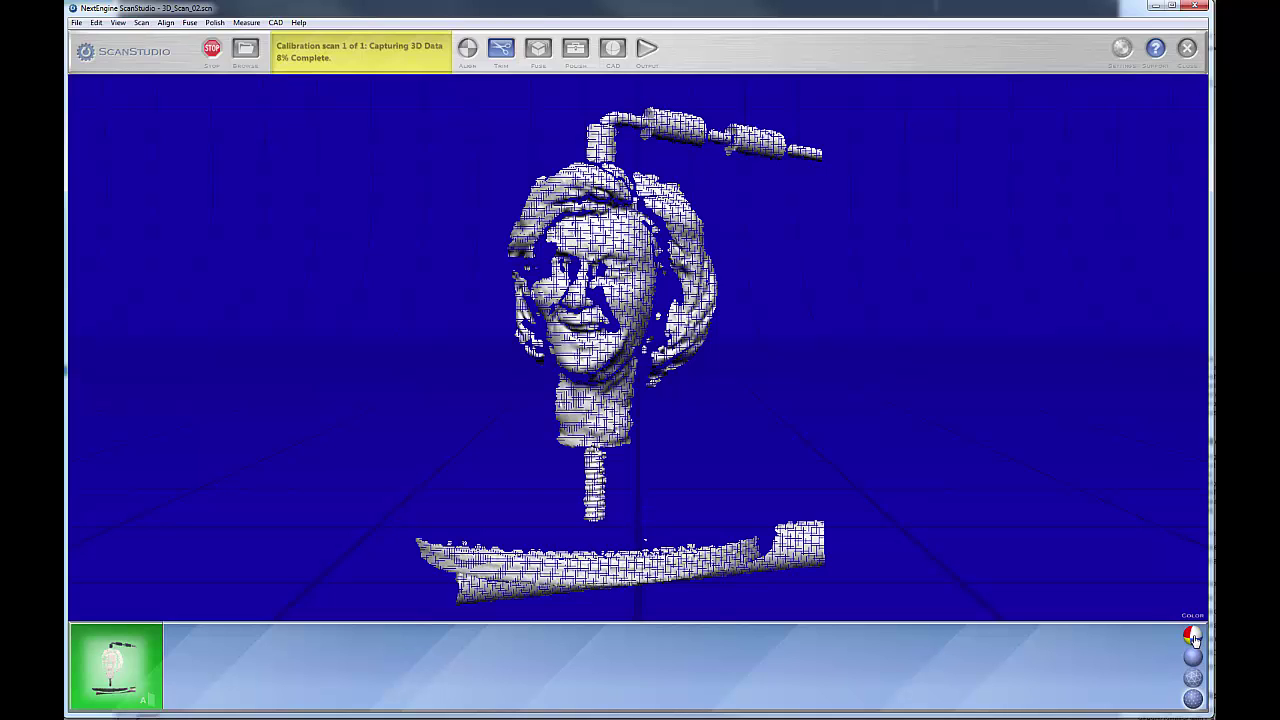
left_click(1193, 637)
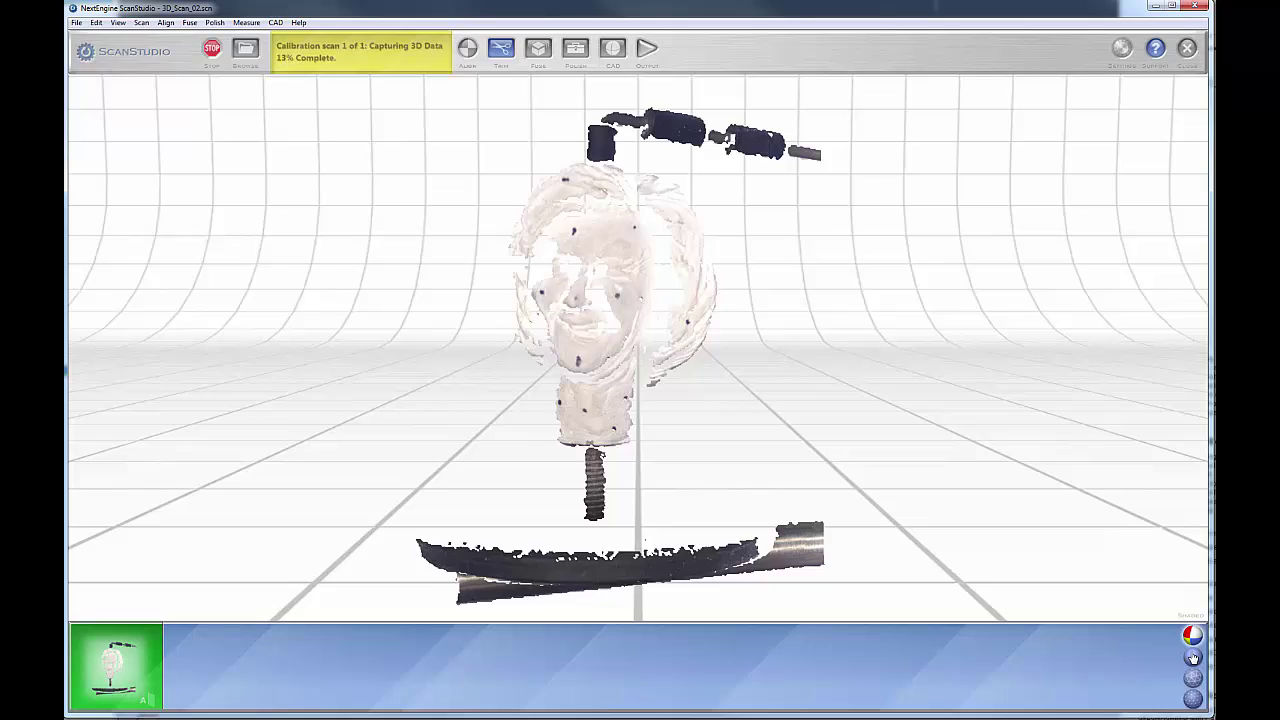
left_click(1193, 657)
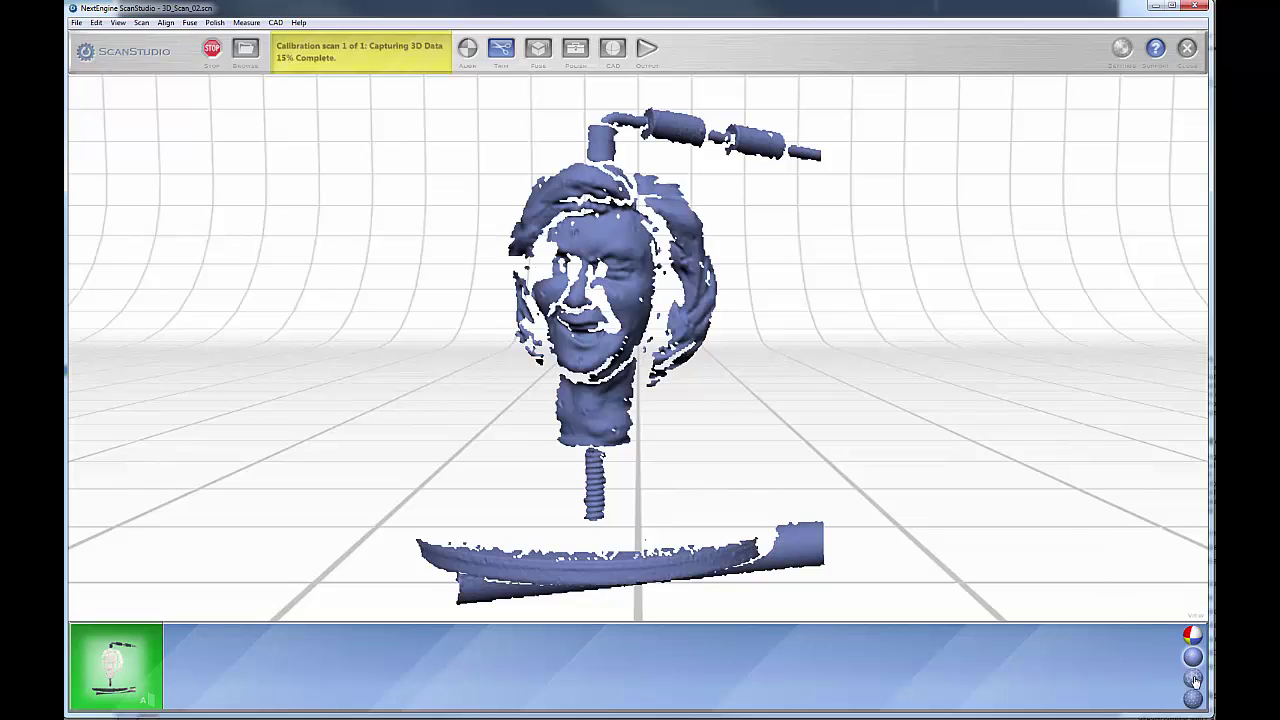
left_click(1193, 680)
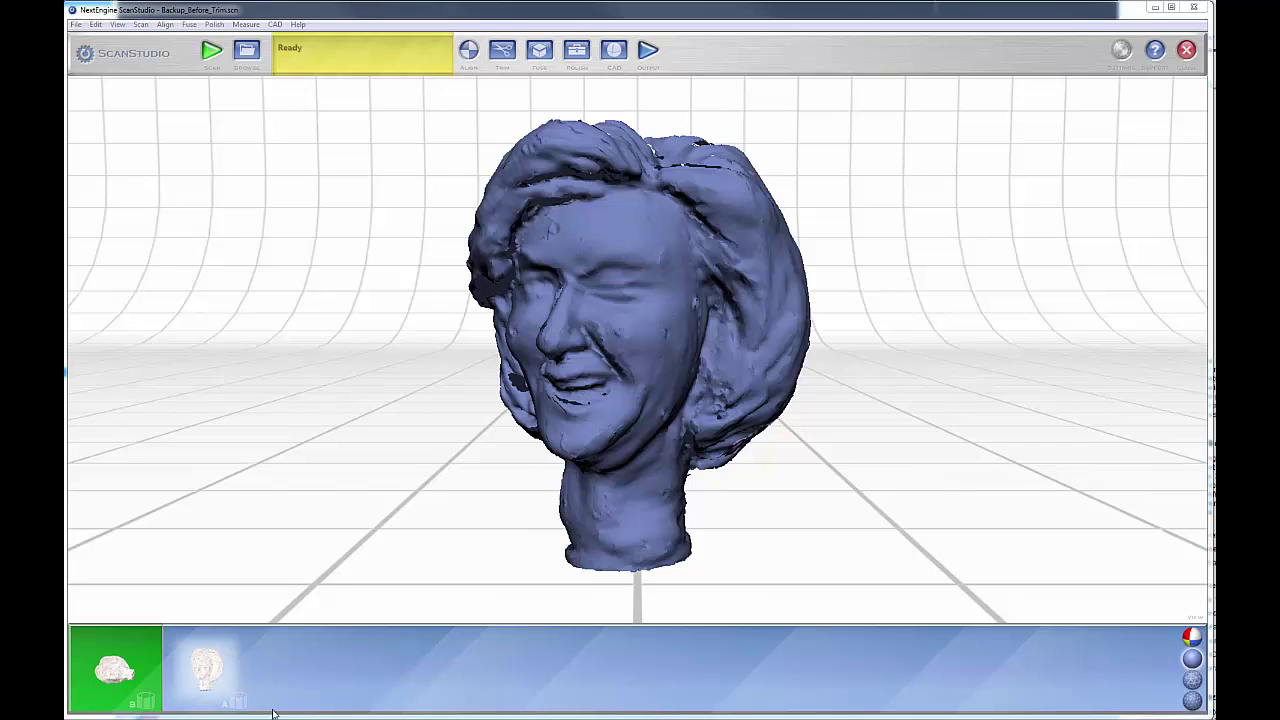
Reorder the scan groups so the tilted head group ends first, ahead of the upright group.
left_click(206, 671)
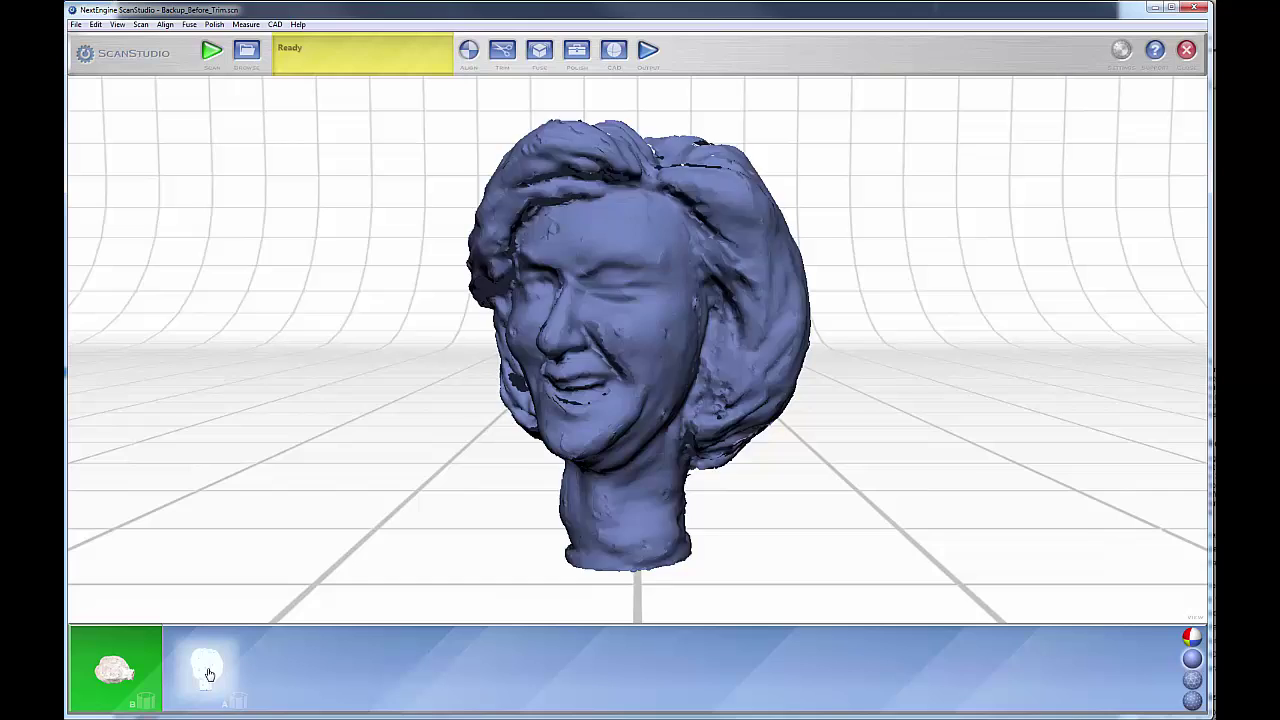
left_click(136, 676)
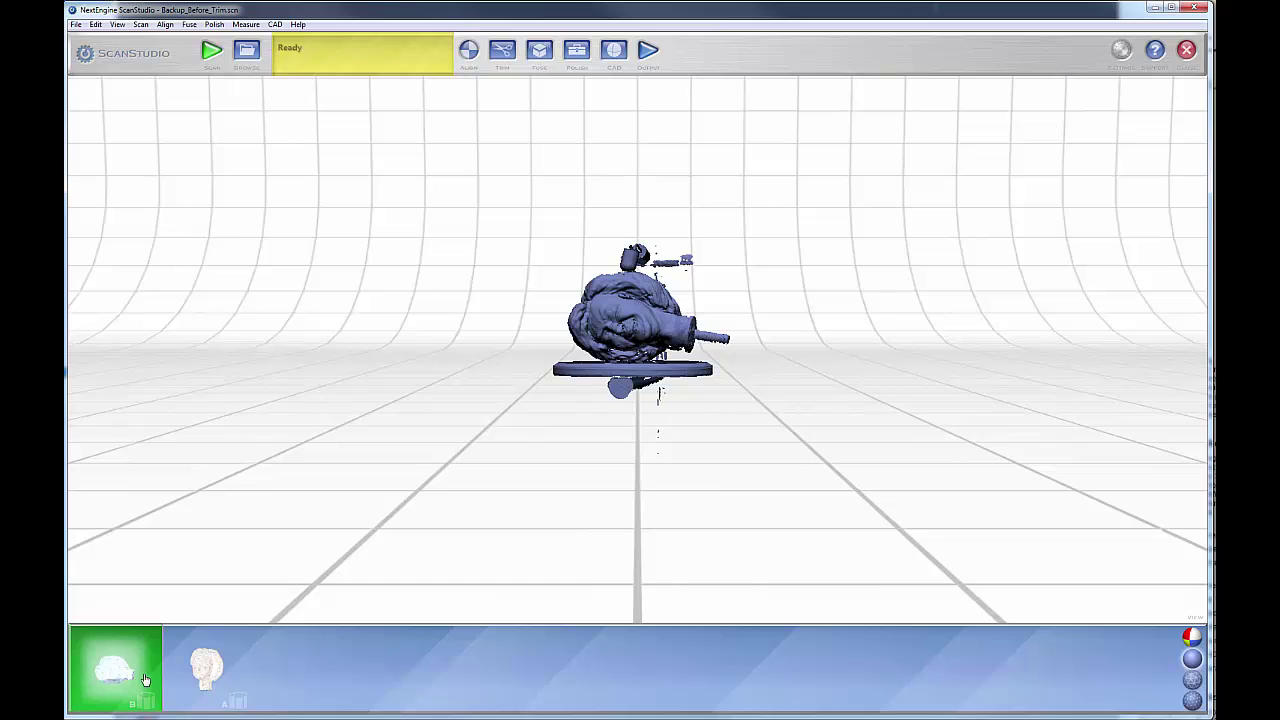
left_click_drag(122, 676, 303, 692)
left_click_drag(206, 672, 306, 686)
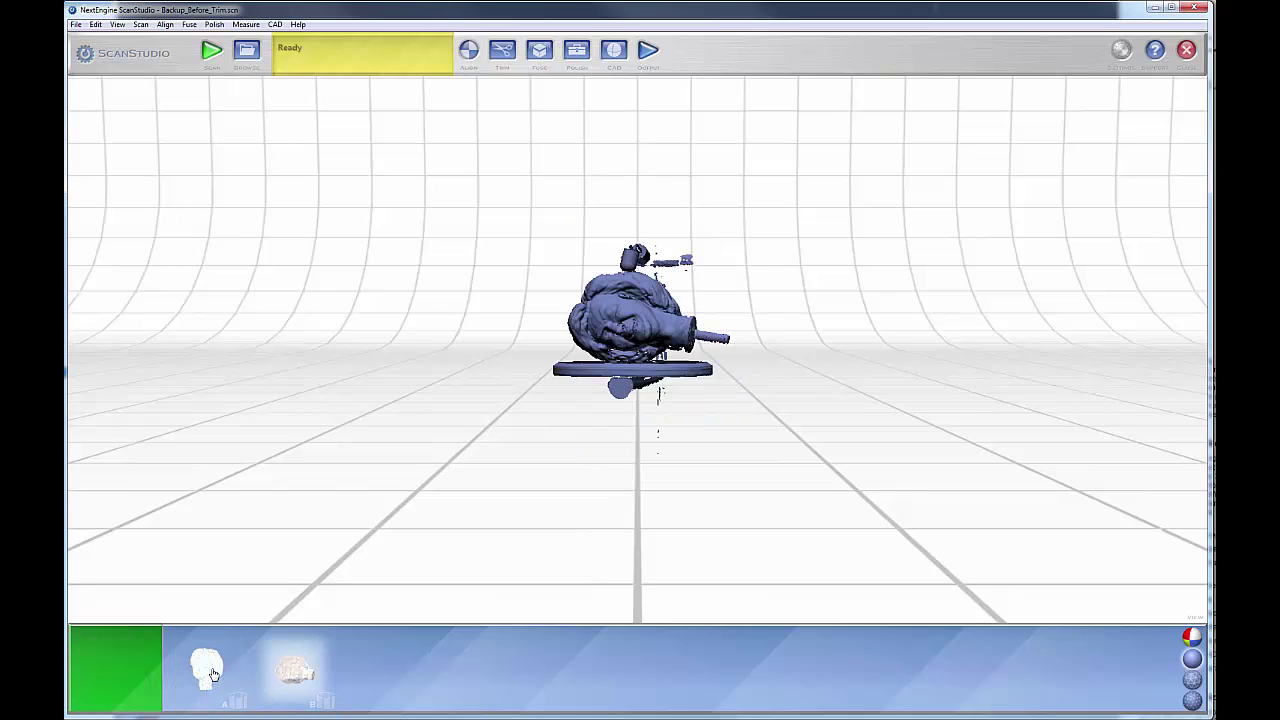
left_click_drag(297, 680, 131, 670)
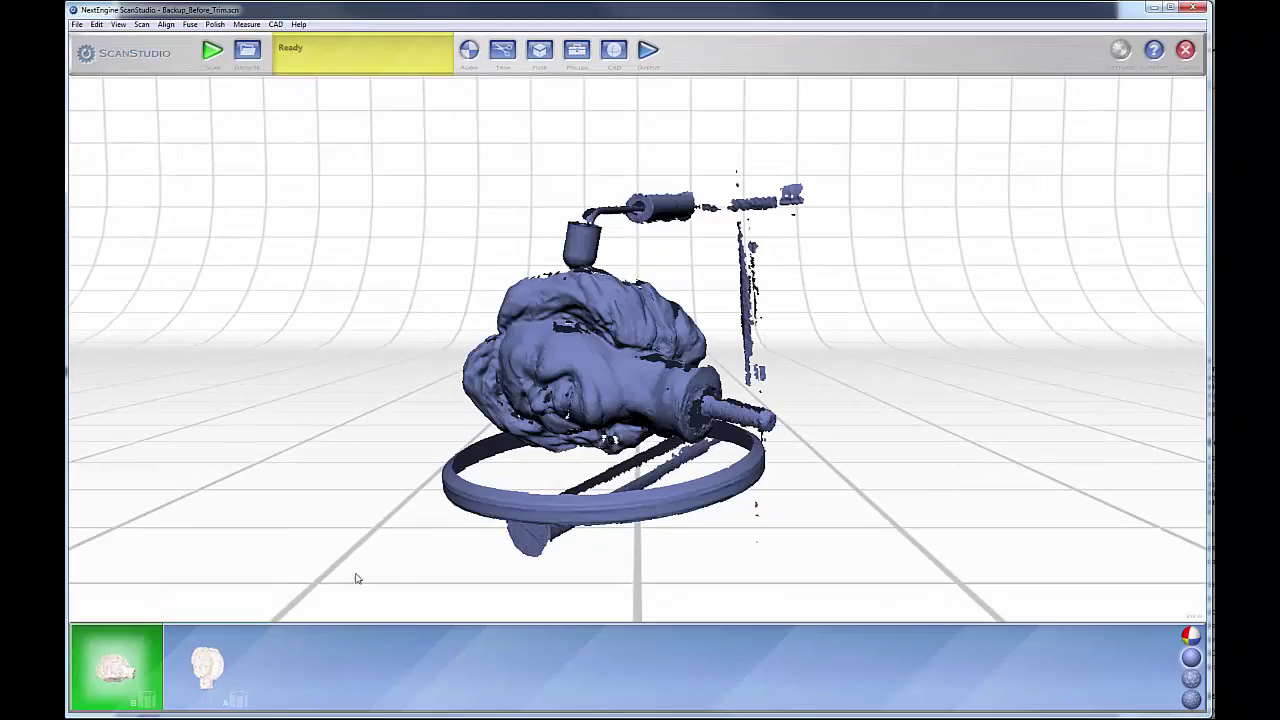
Open the upright head group's individual scans and rotate the head to see its side and back.
double_click(200, 668)
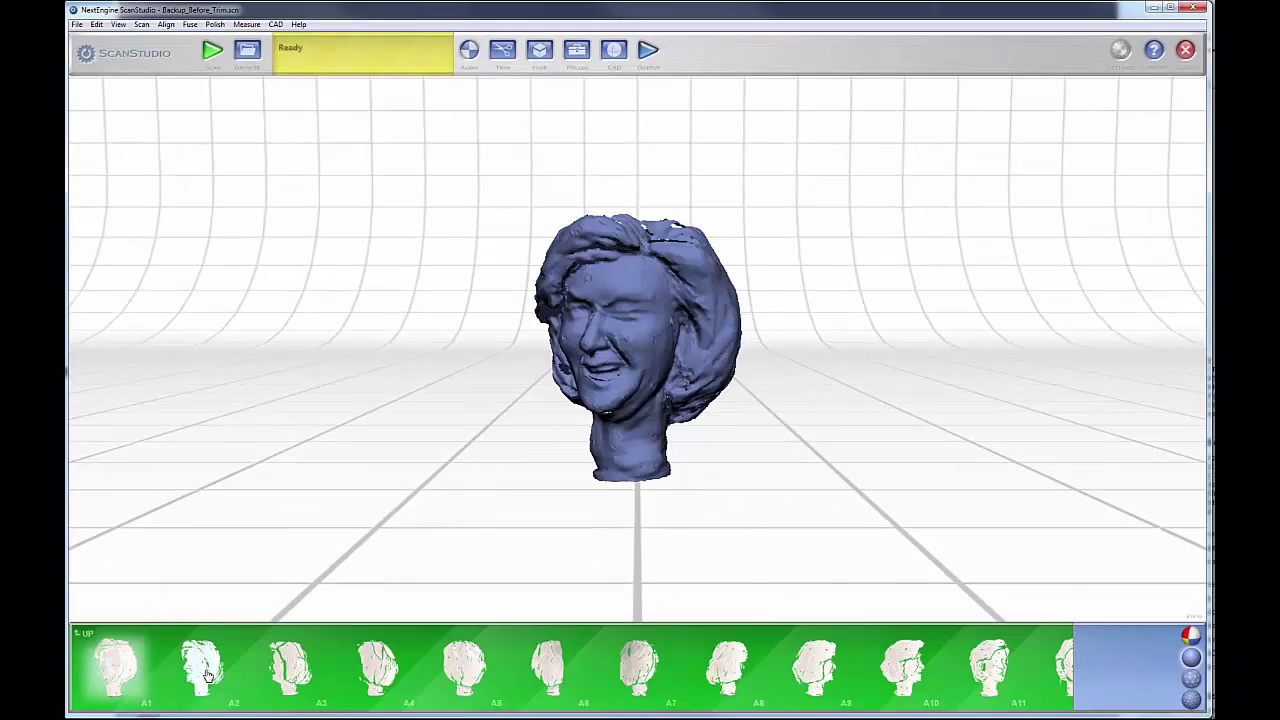
left_click(82, 633)
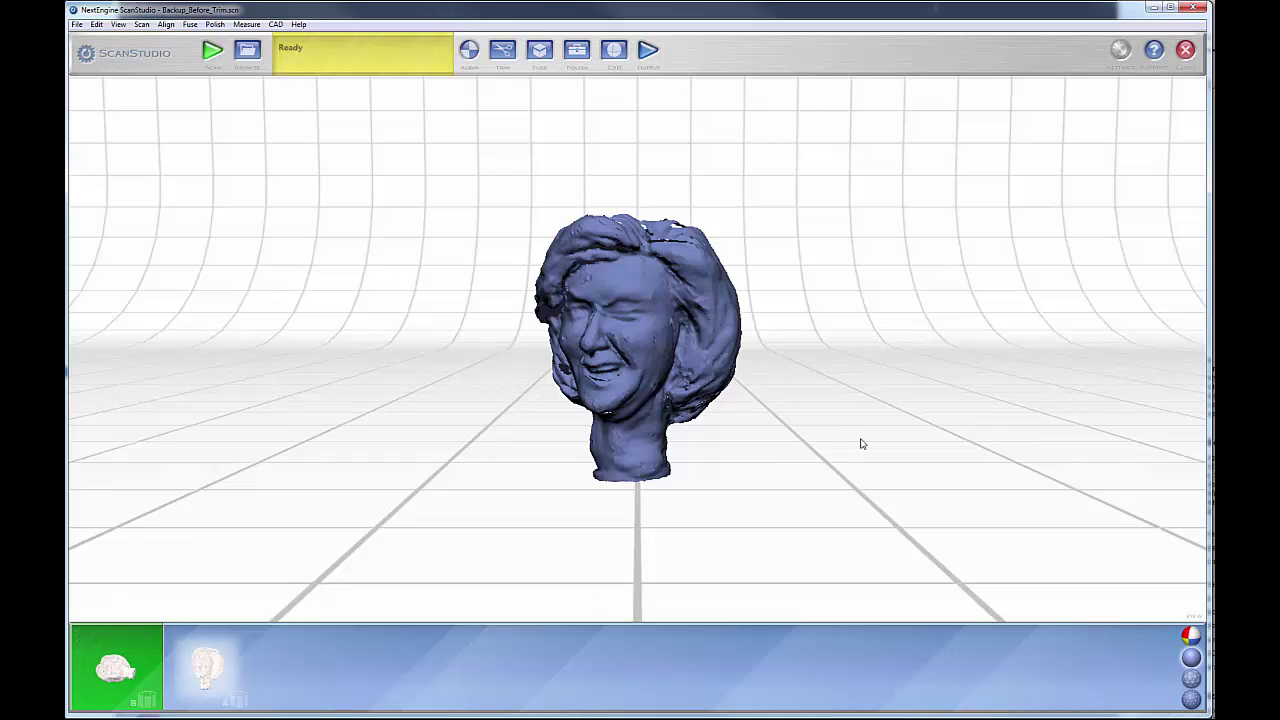
left_click_drag(789, 416, 822, 408)
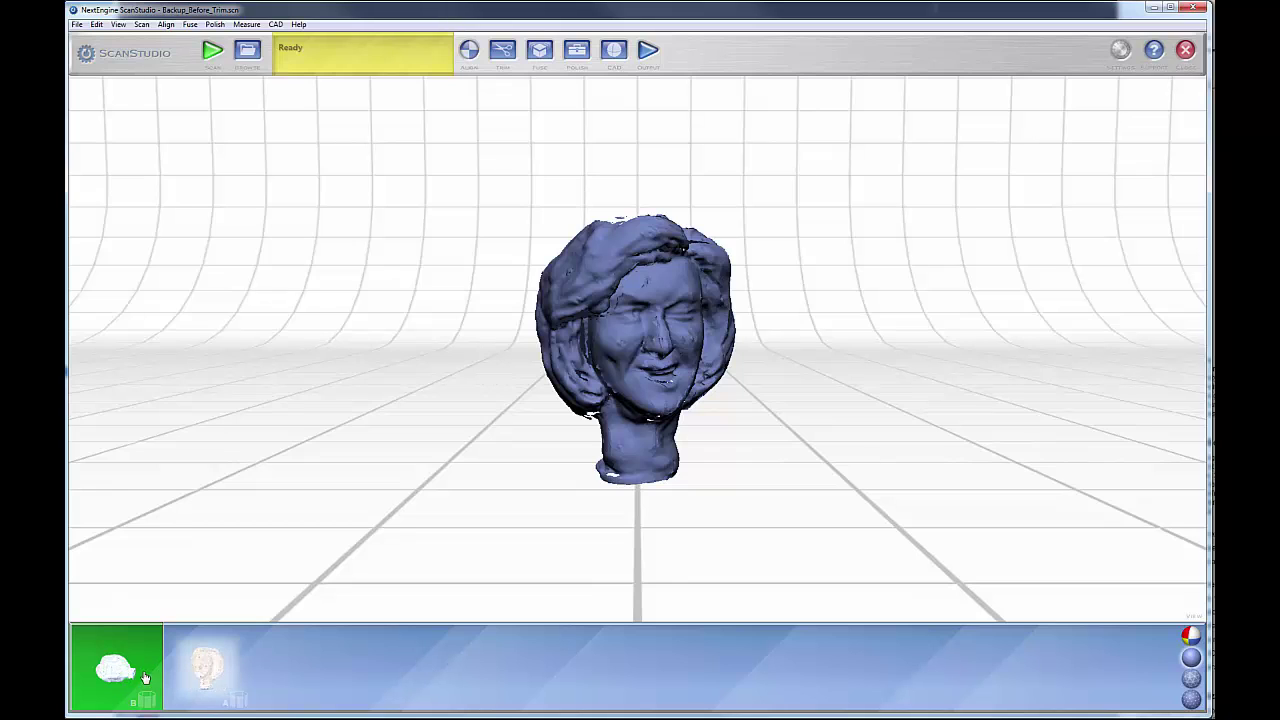
left_click(205, 668)
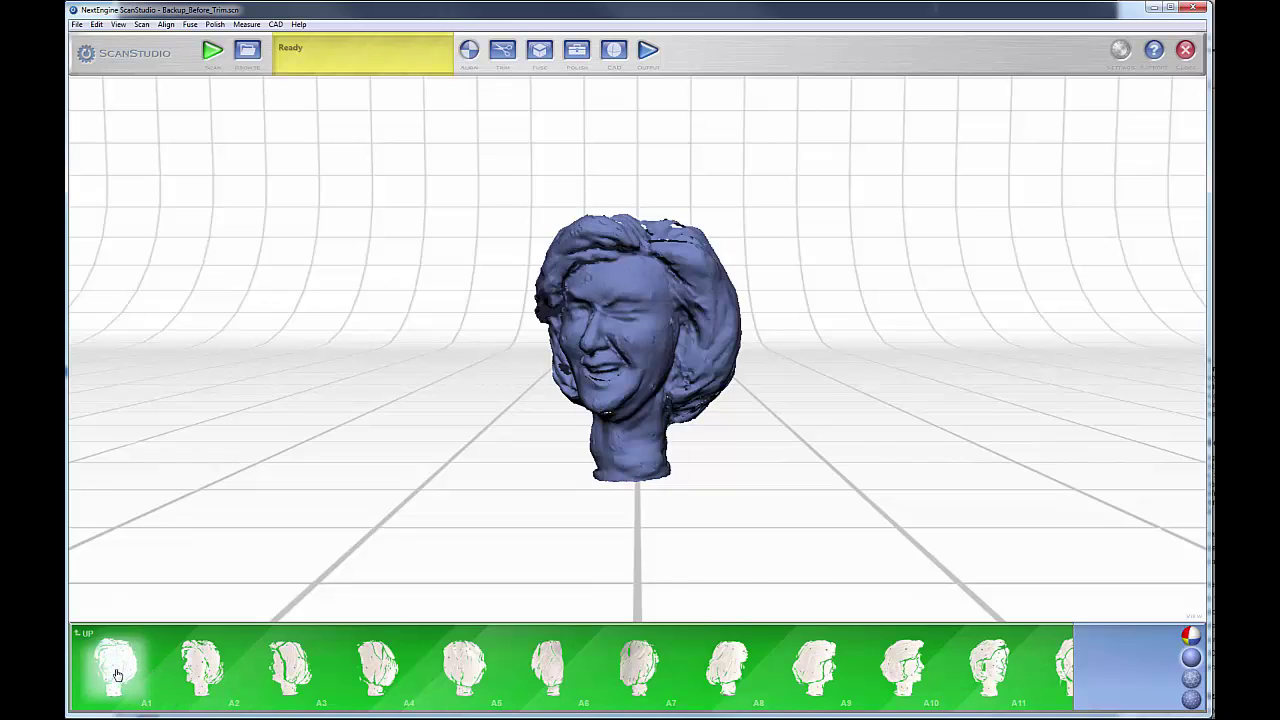
left_click(87, 639)
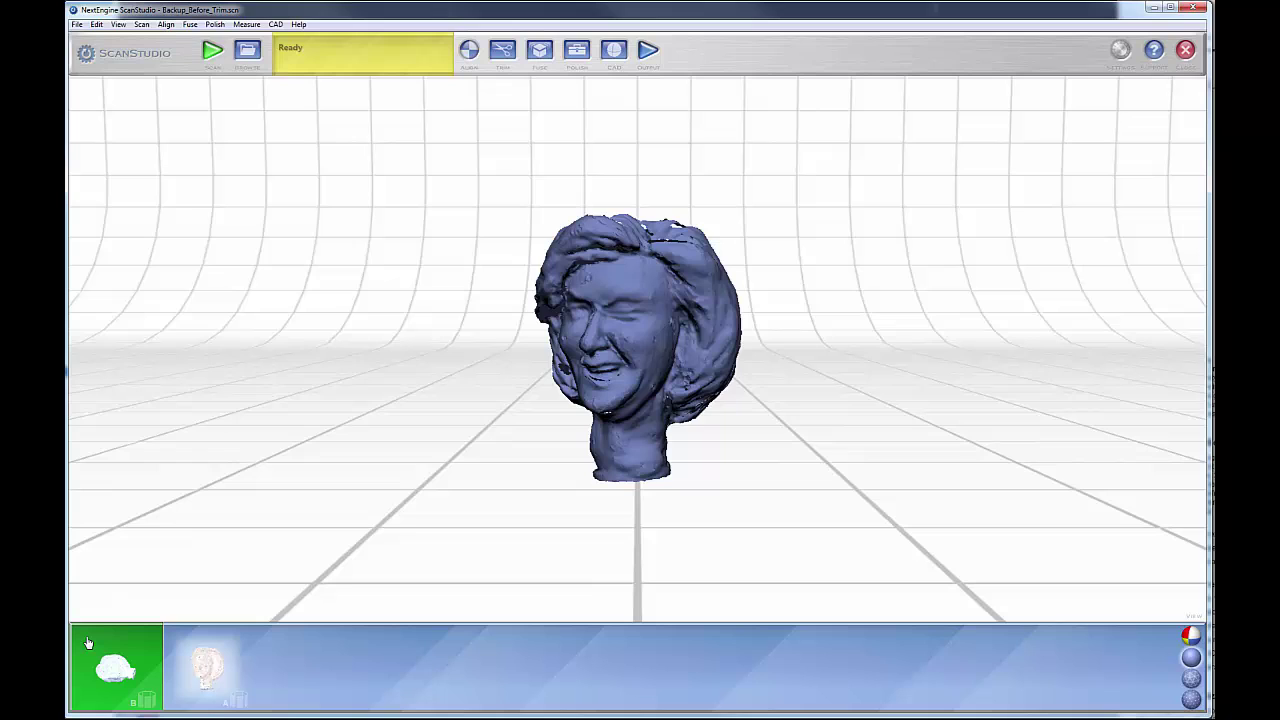
Browse the tilted group's scans B1–B11, then display upright scan A12 in the 3-D view.
double_click(88, 642)
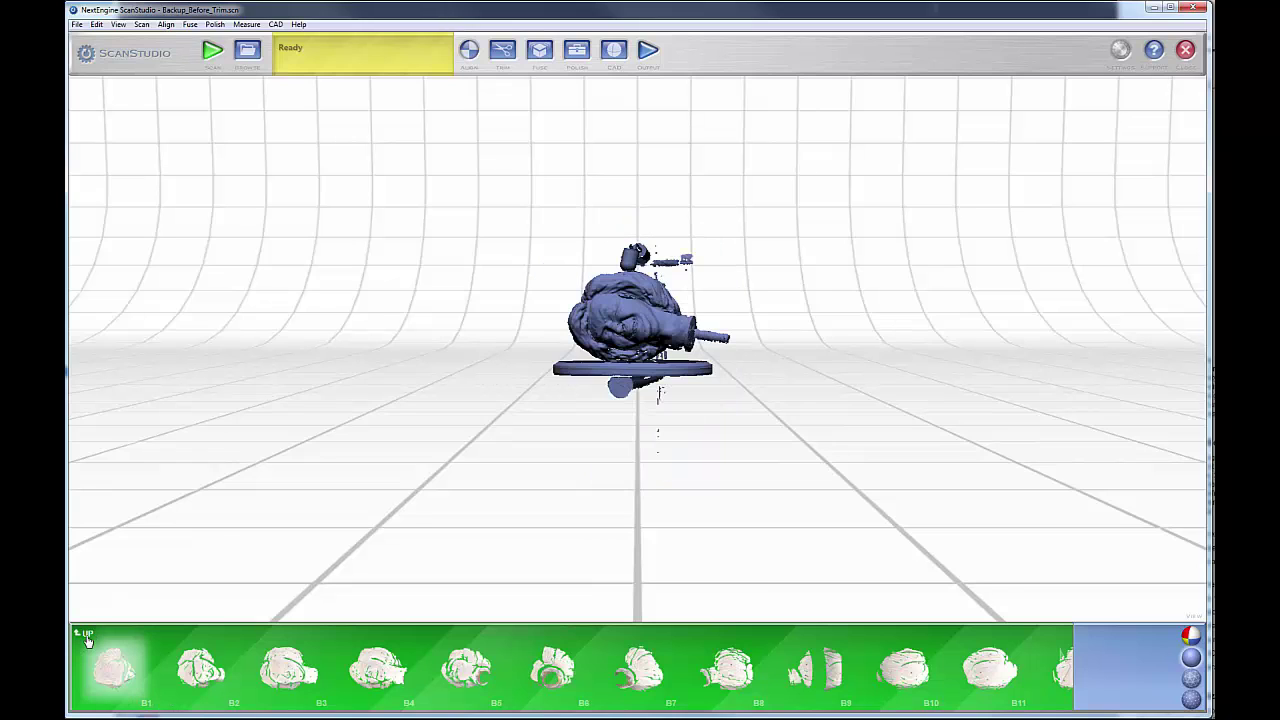
left_click(87, 639)
double_click(87, 640)
scroll(1057, 683, "down", 1)
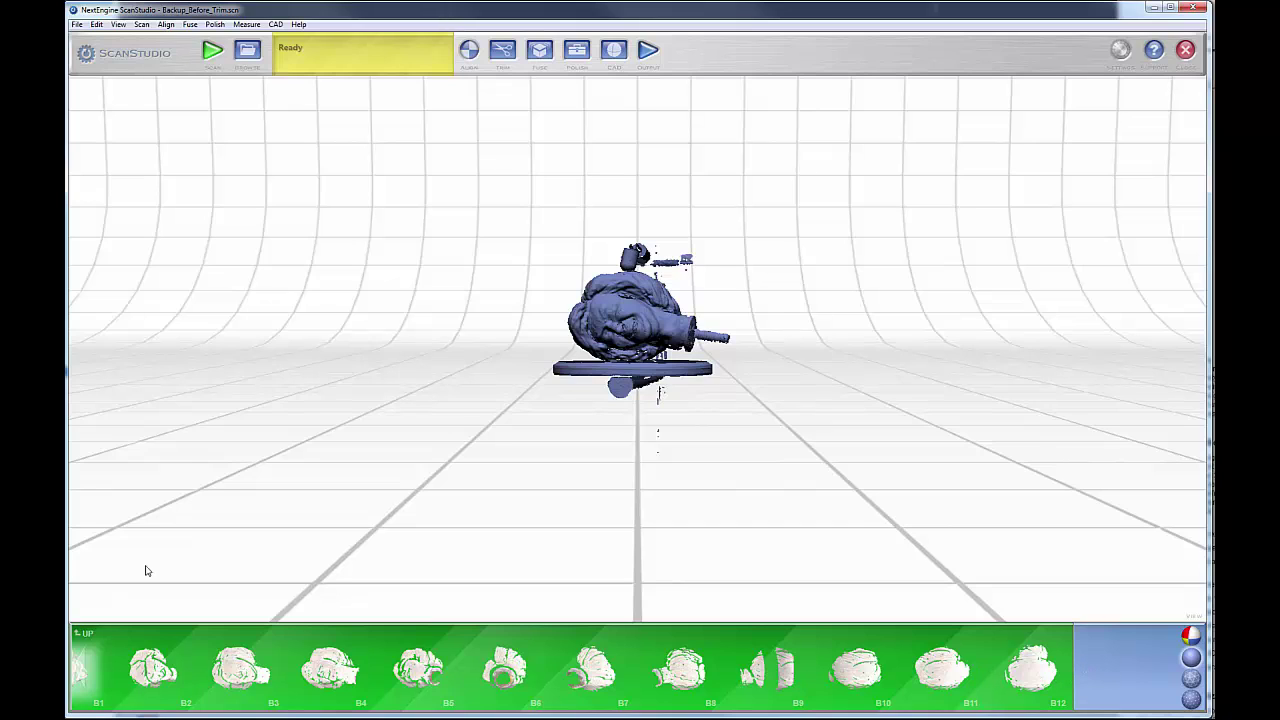
left_click(82, 633)
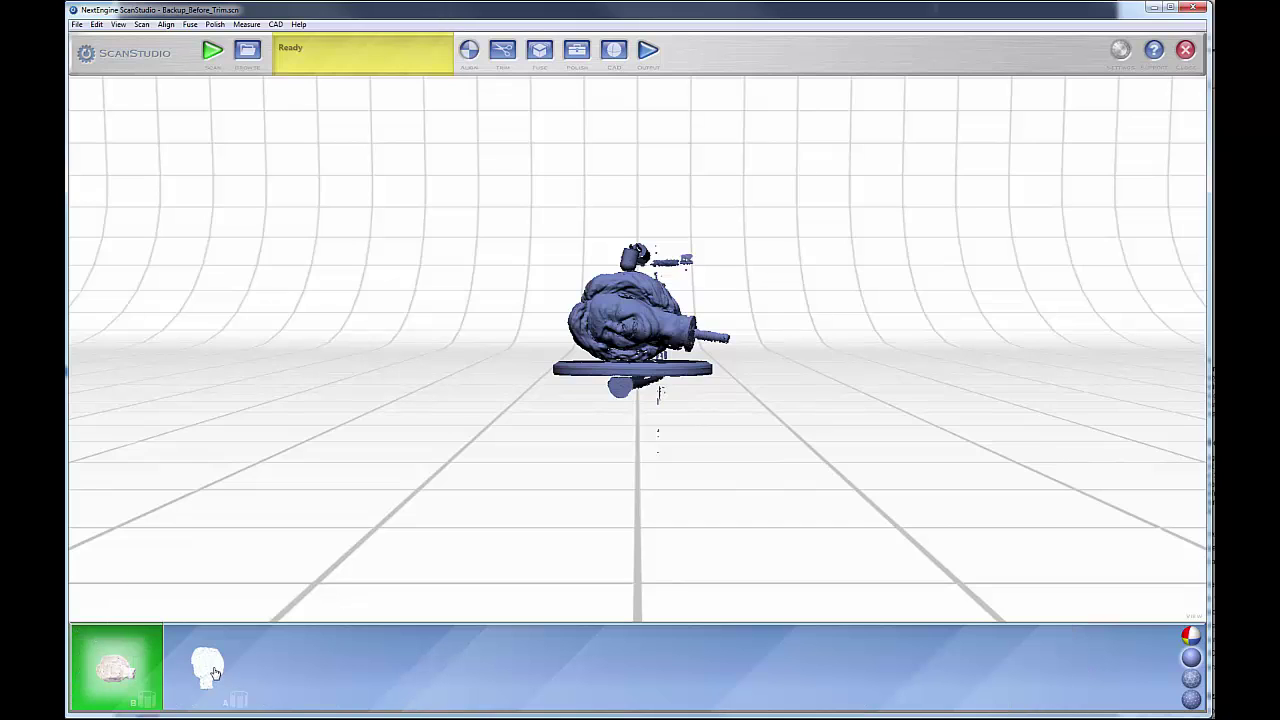
left_click(210, 668)
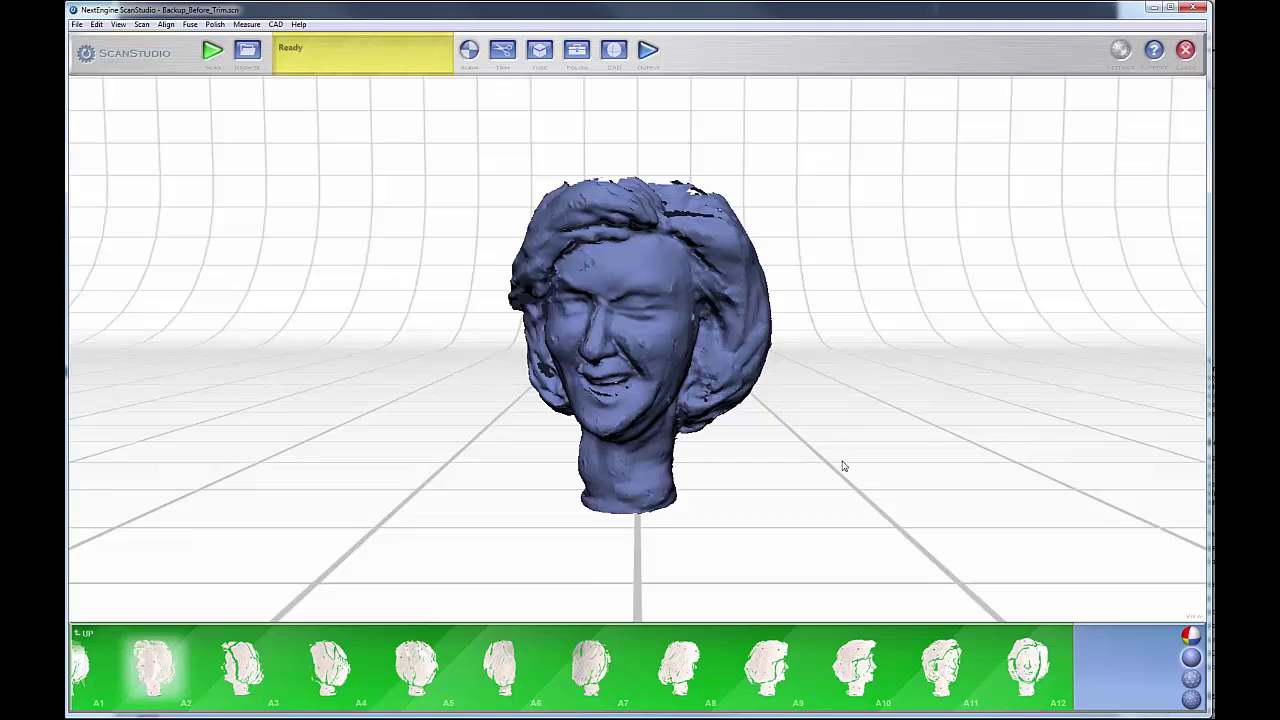
left_click(1120, 668)
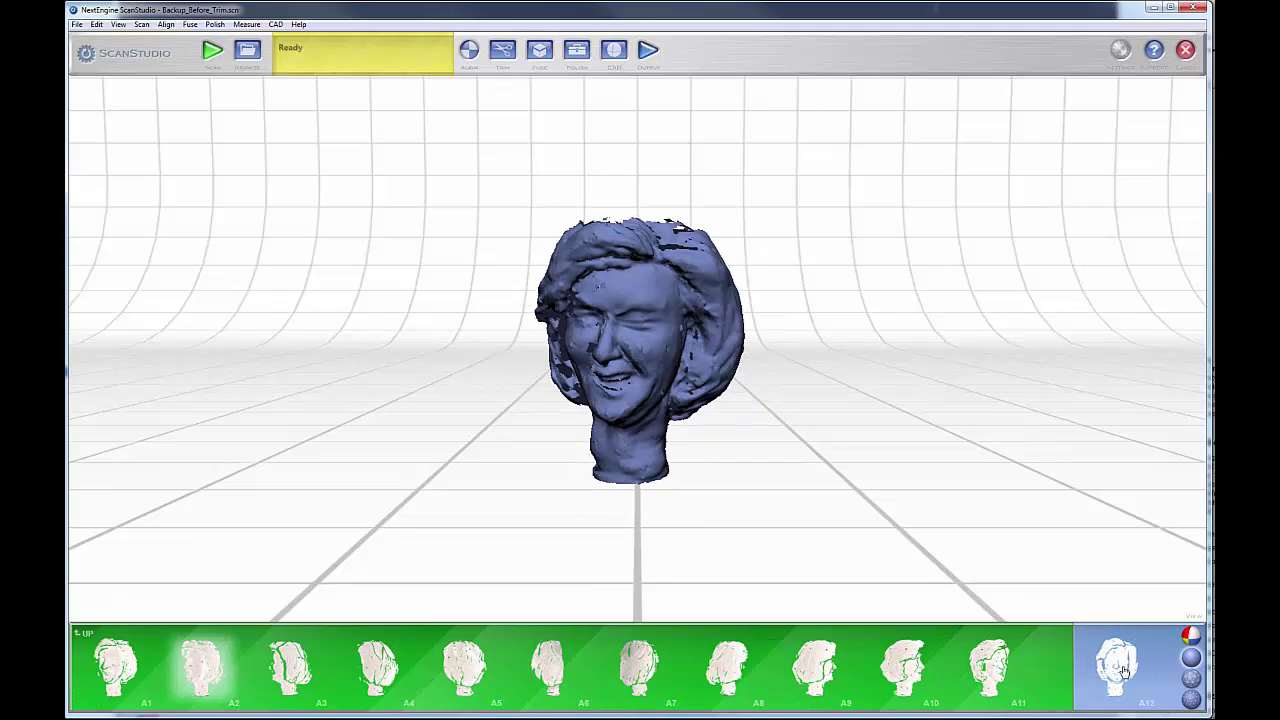
Enter Align mode, turn the left head to match the right, and show both in textured colour.
left_click(468, 49)
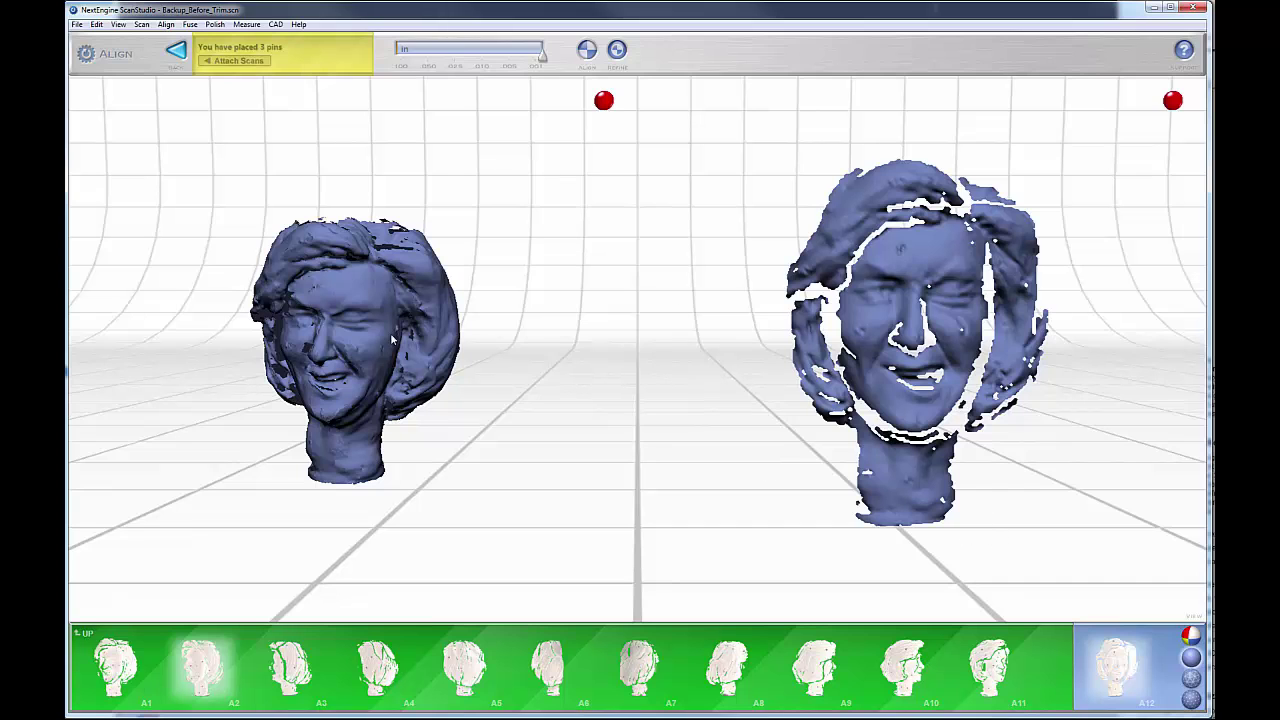
left_click_drag(349, 346, 409, 361)
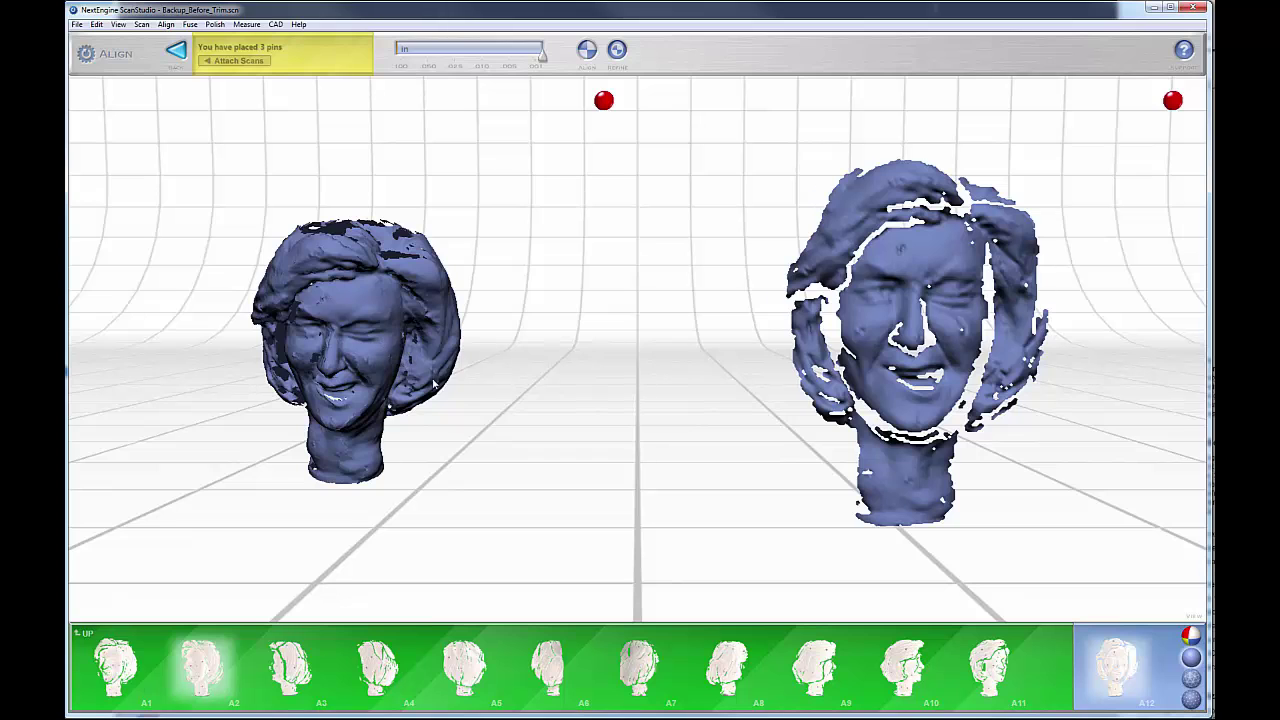
left_click_drag(457, 421, 470, 391)
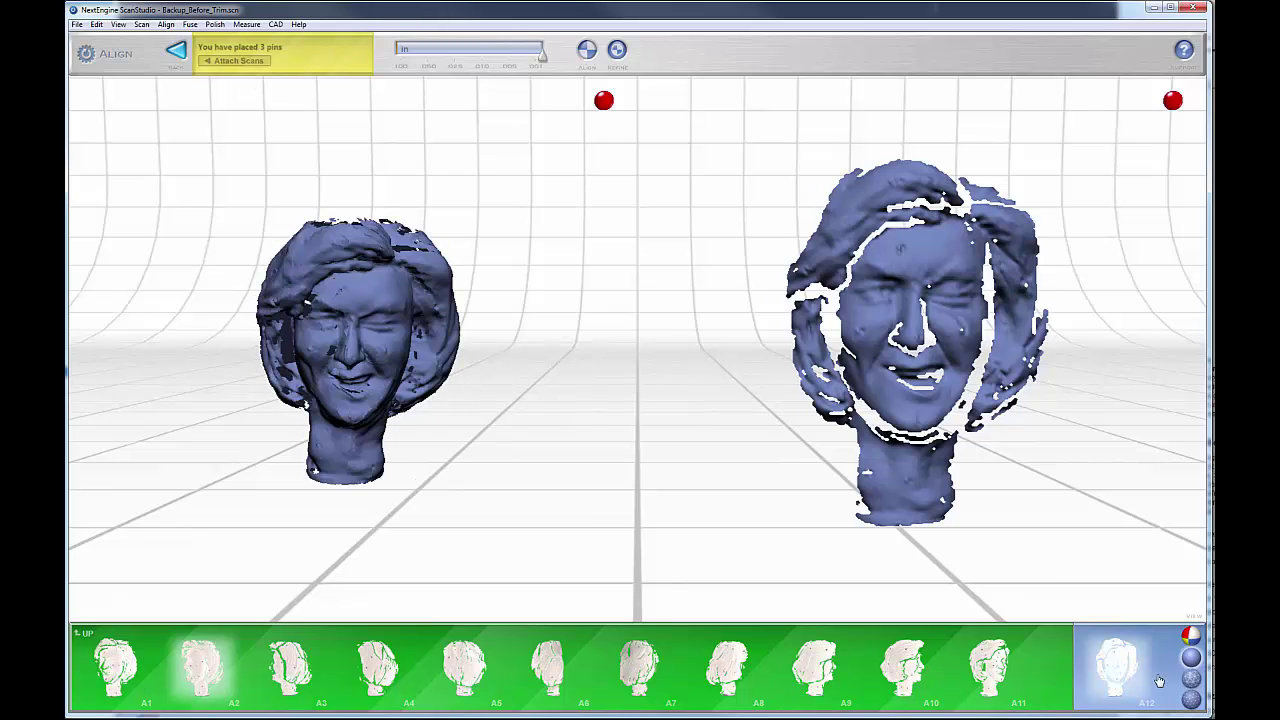
left_click(1191, 636)
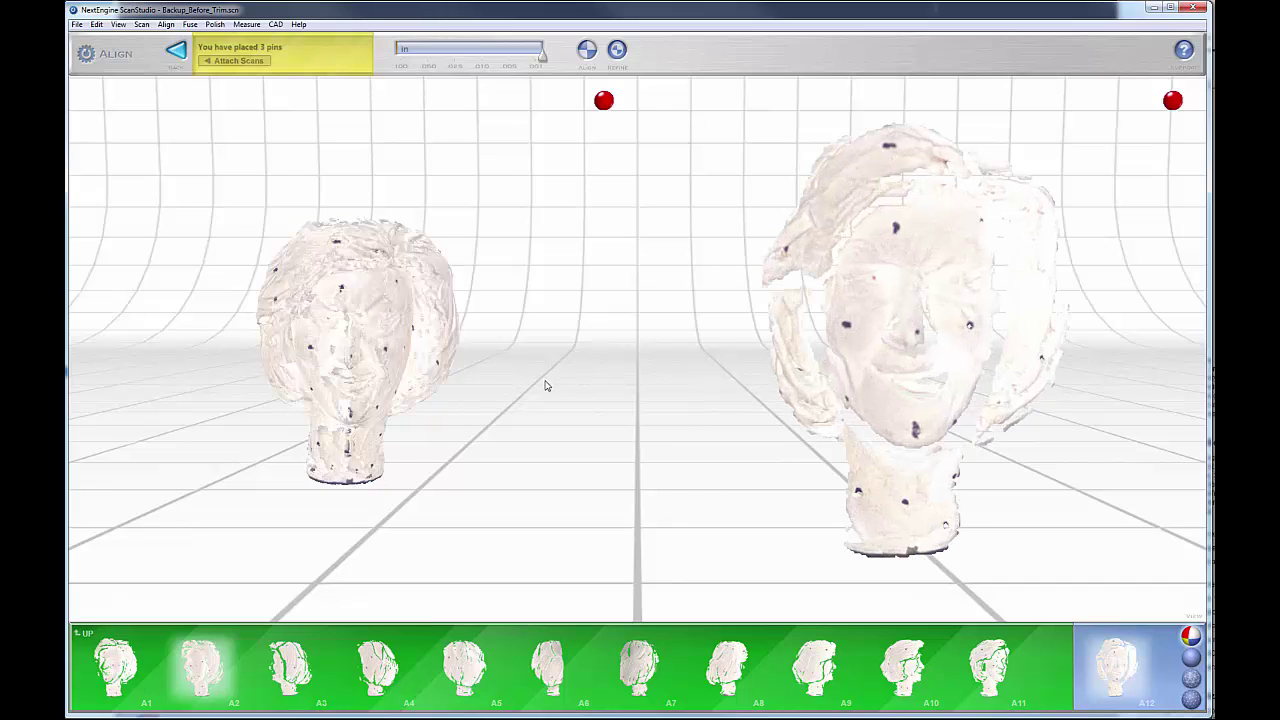
mouse_move(475, 364)
left_mouse_down()
mouse_move(471, 349)
mouse_move(489, 369)
mouse_move(474, 374)
mouse_move(477, 363)
left_mouse_up()
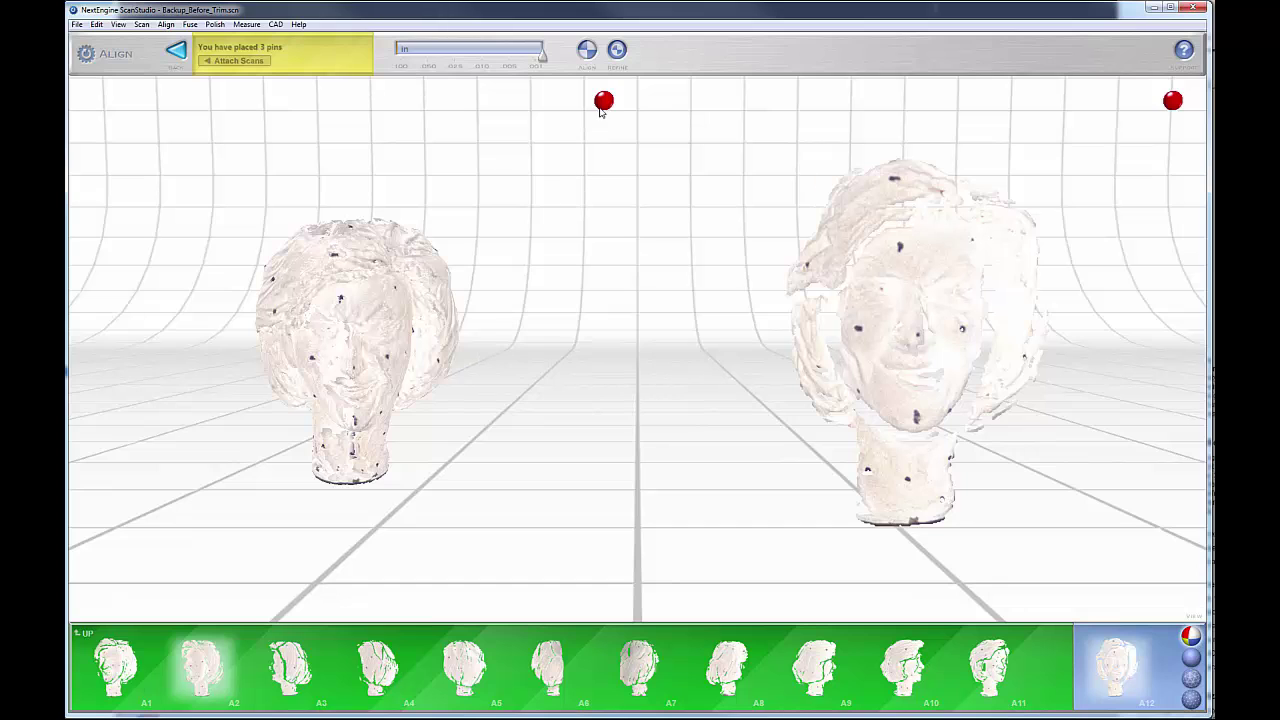
Pin red on the left head's forehead and yellow on both heads' necks.
left_click_drag(603, 102, 341, 301)
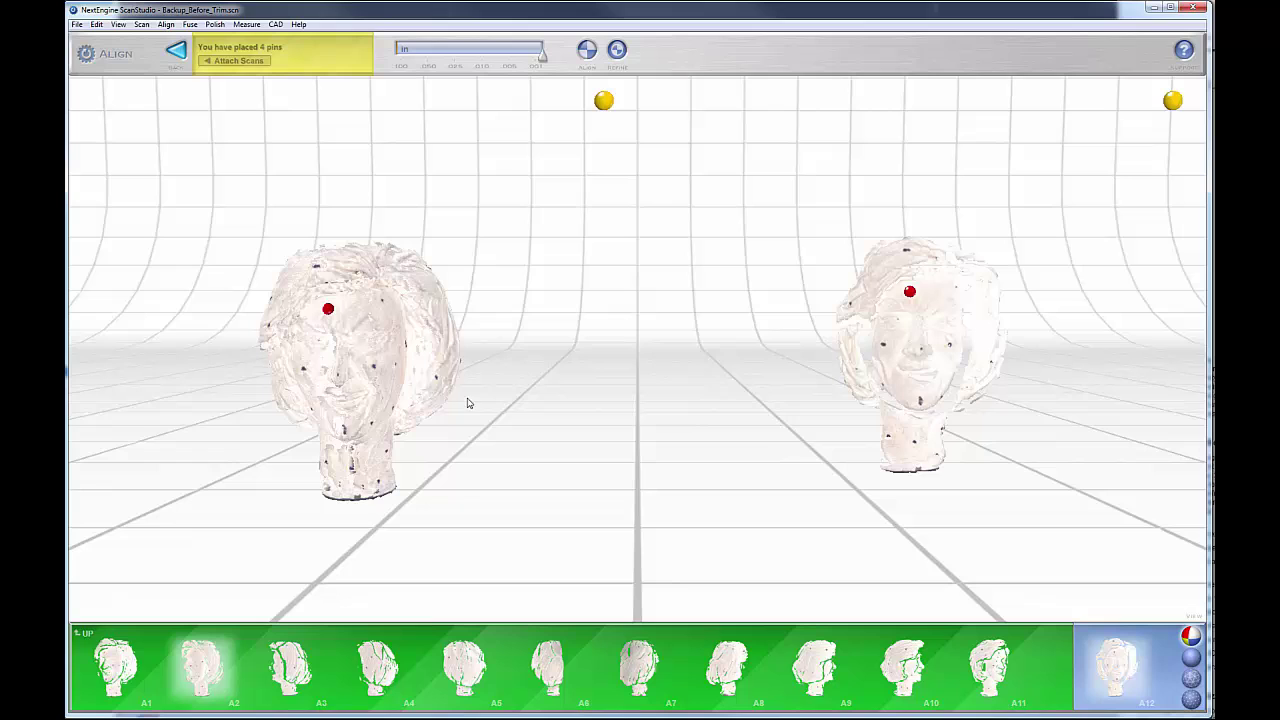
left_click_drag(600, 103, 388, 455)
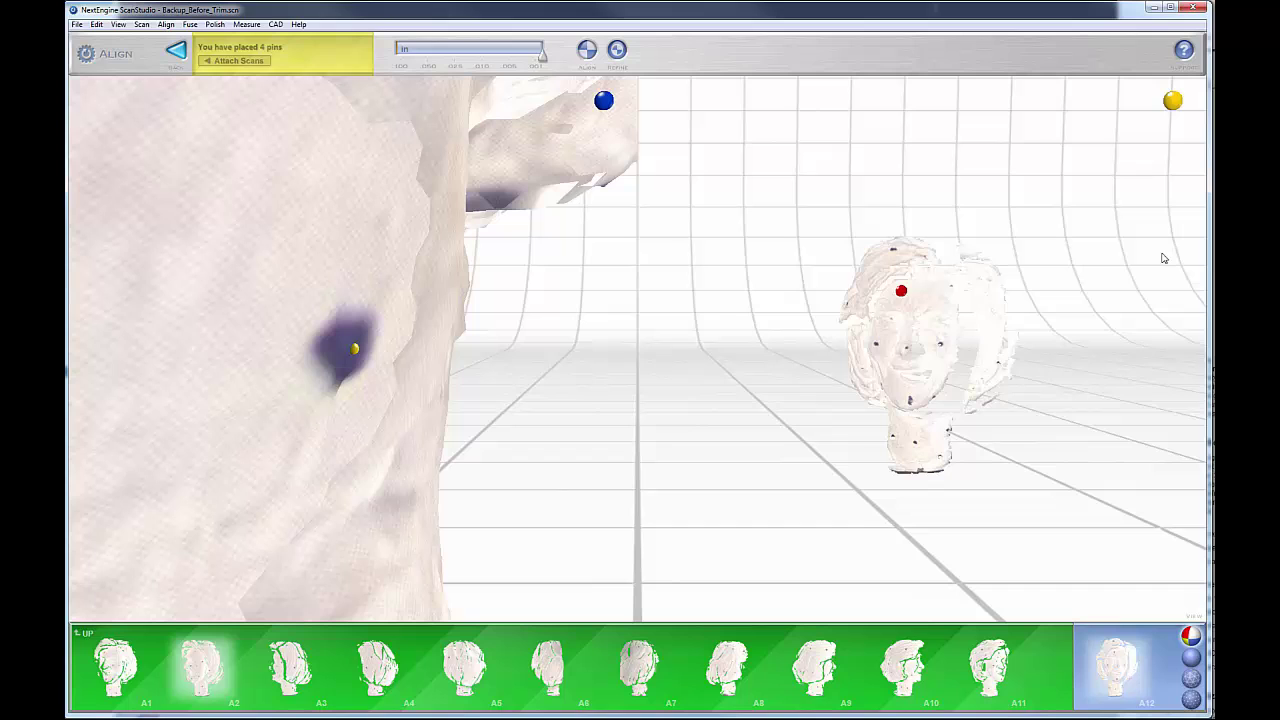
left_click_drag(1178, 106, 953, 442)
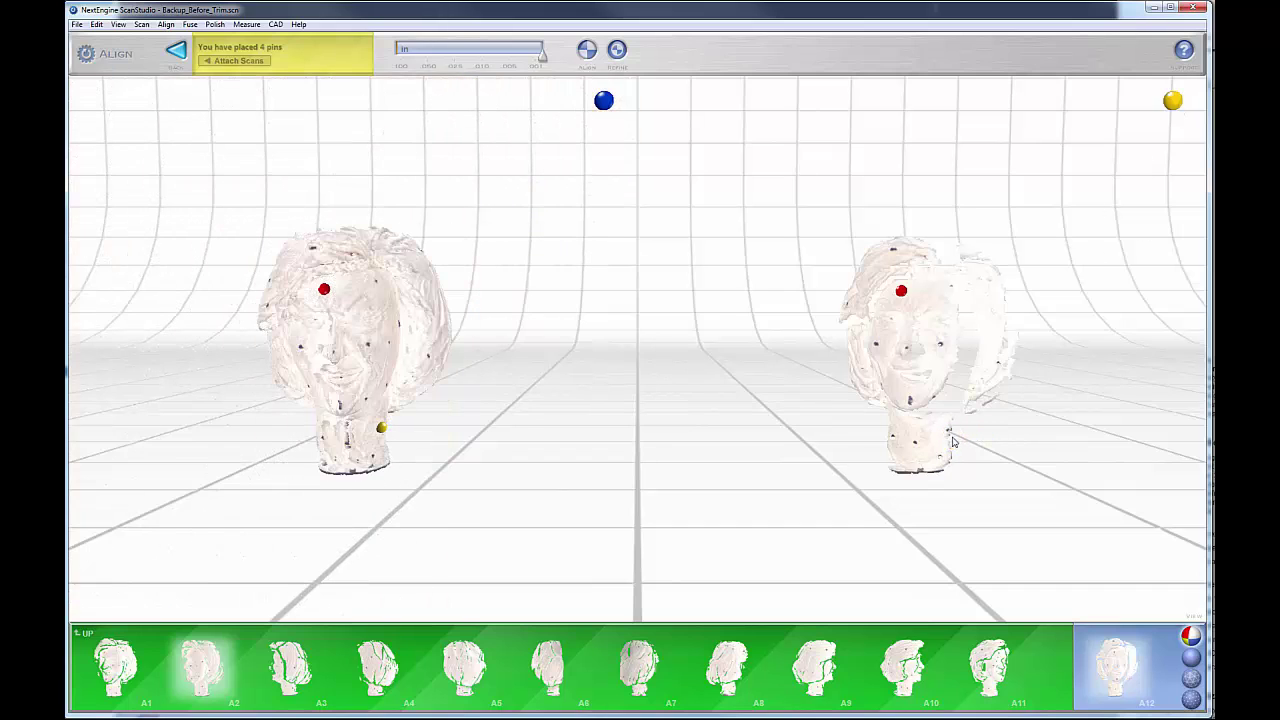
left_click_drag(1174, 104, 947, 432)
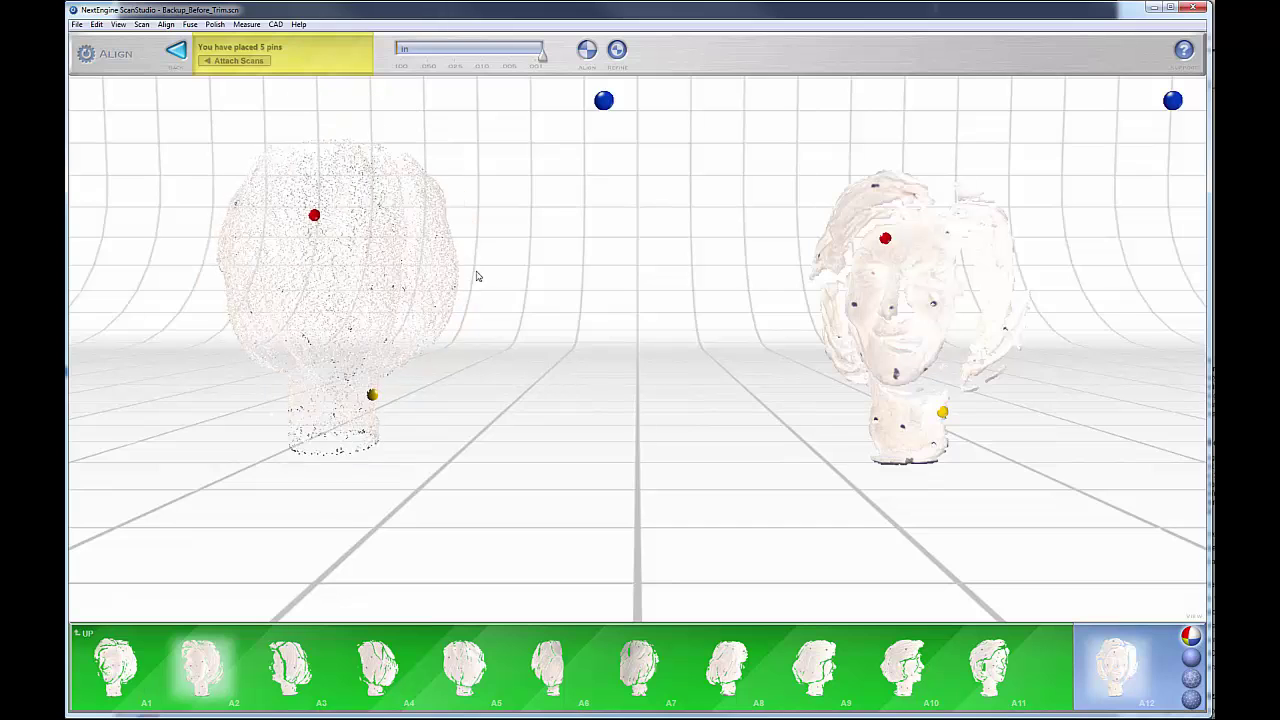
Place a matching pair of blue pins on the necks of the left and right heads.
left_click_drag(1000, 330, 965, 342)
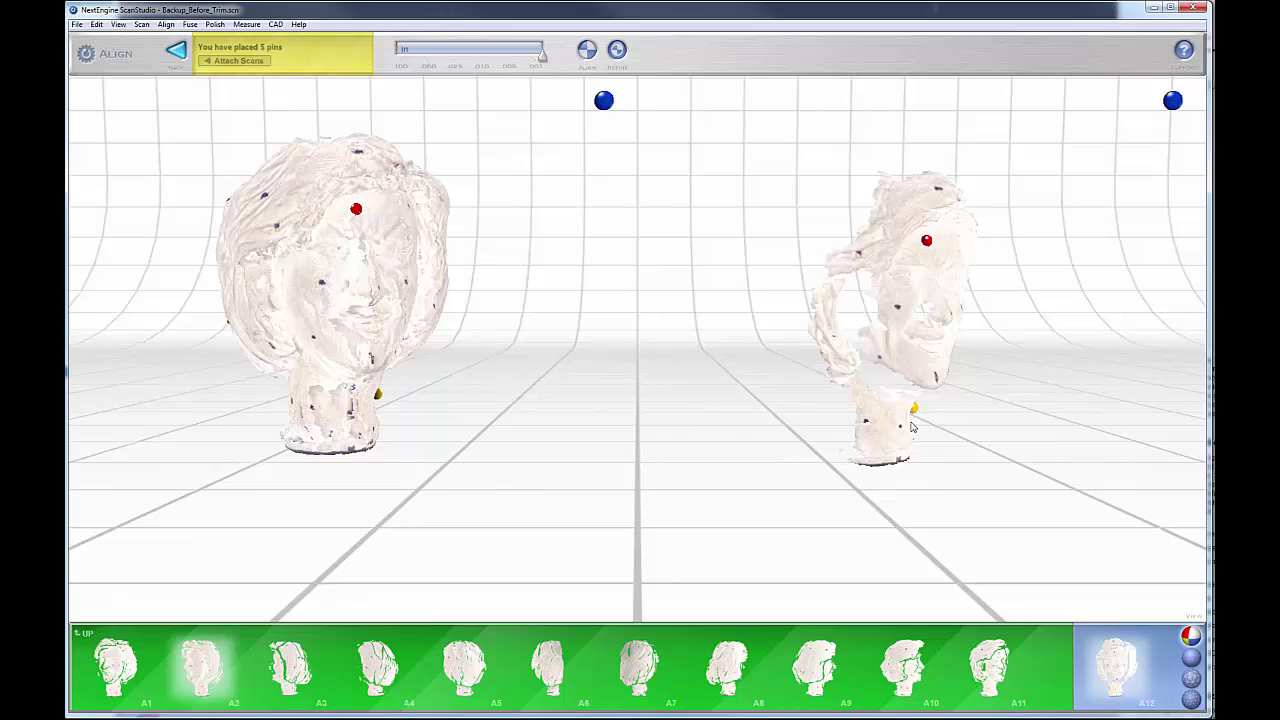
left_click_drag(912, 427, 882, 437)
mouse_move(378, 393)
left_mouse_down()
mouse_move(322, 392)
mouse_move(305, 415)
mouse_move(378, 418)
left_mouse_up()
left_click_drag(603, 100, 338, 409)
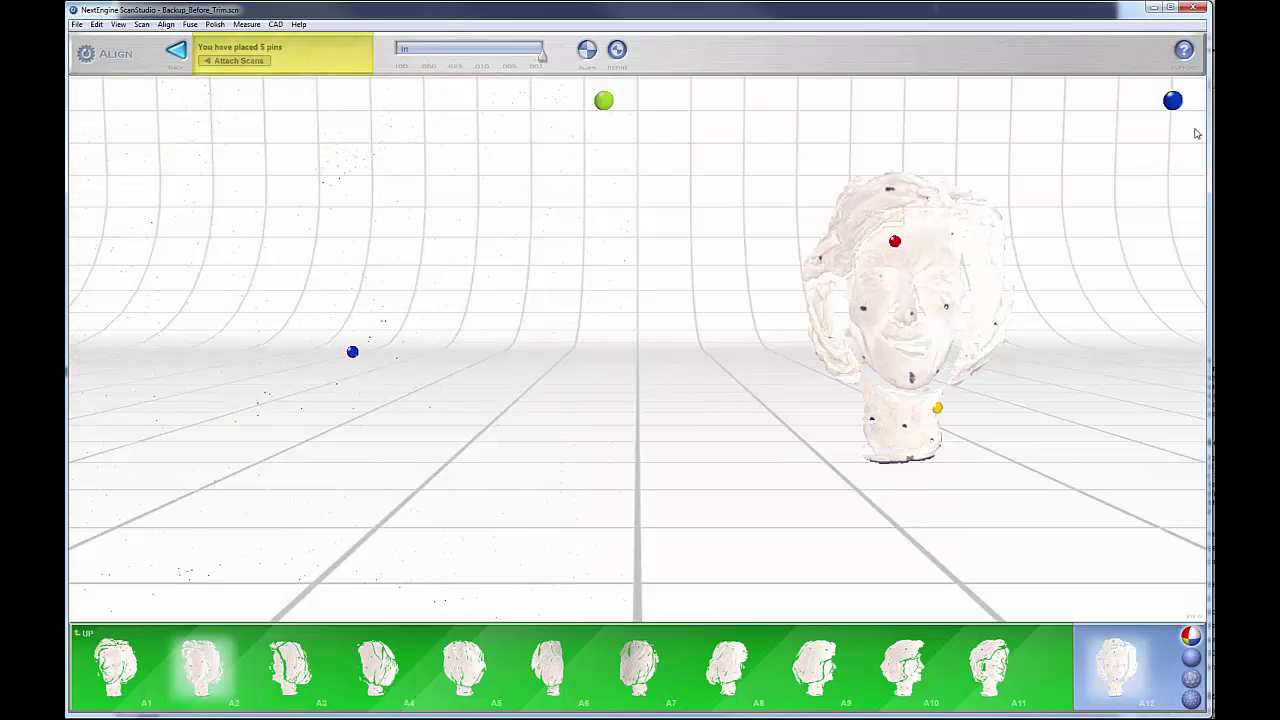
left_click_drag(1173, 102, 874, 418)
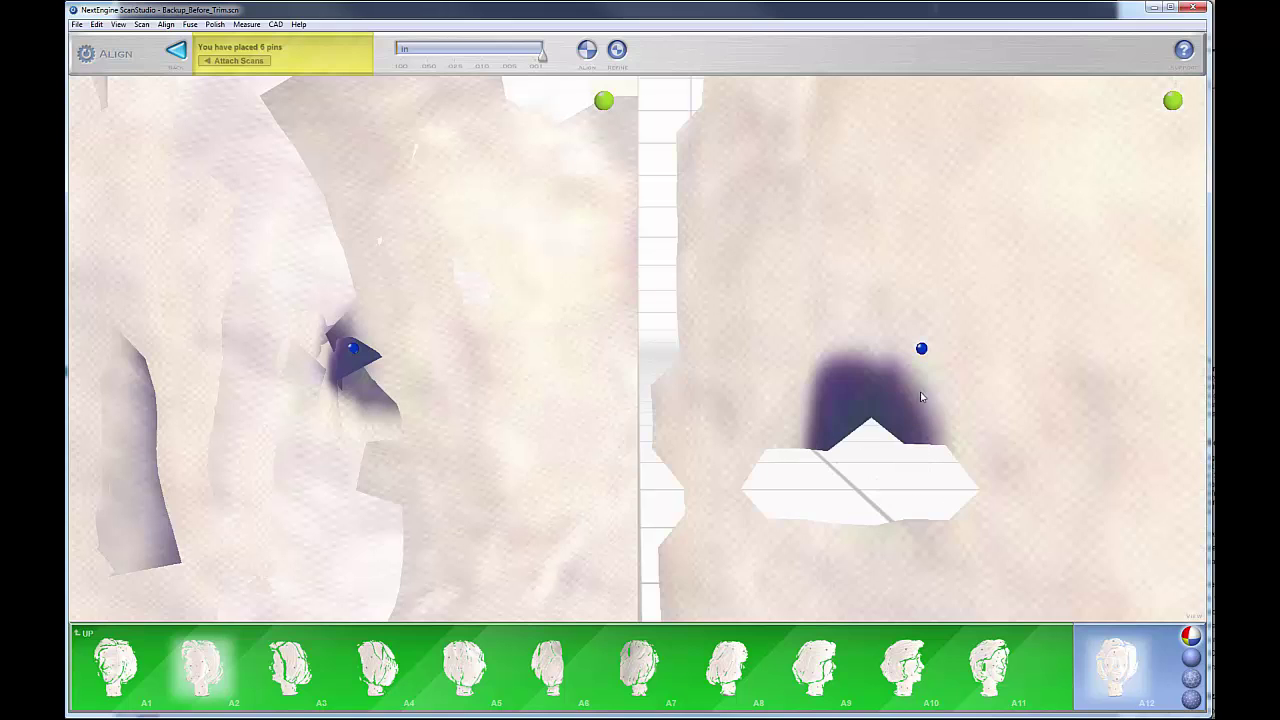
left_click_drag(869, 386, 872, 395)
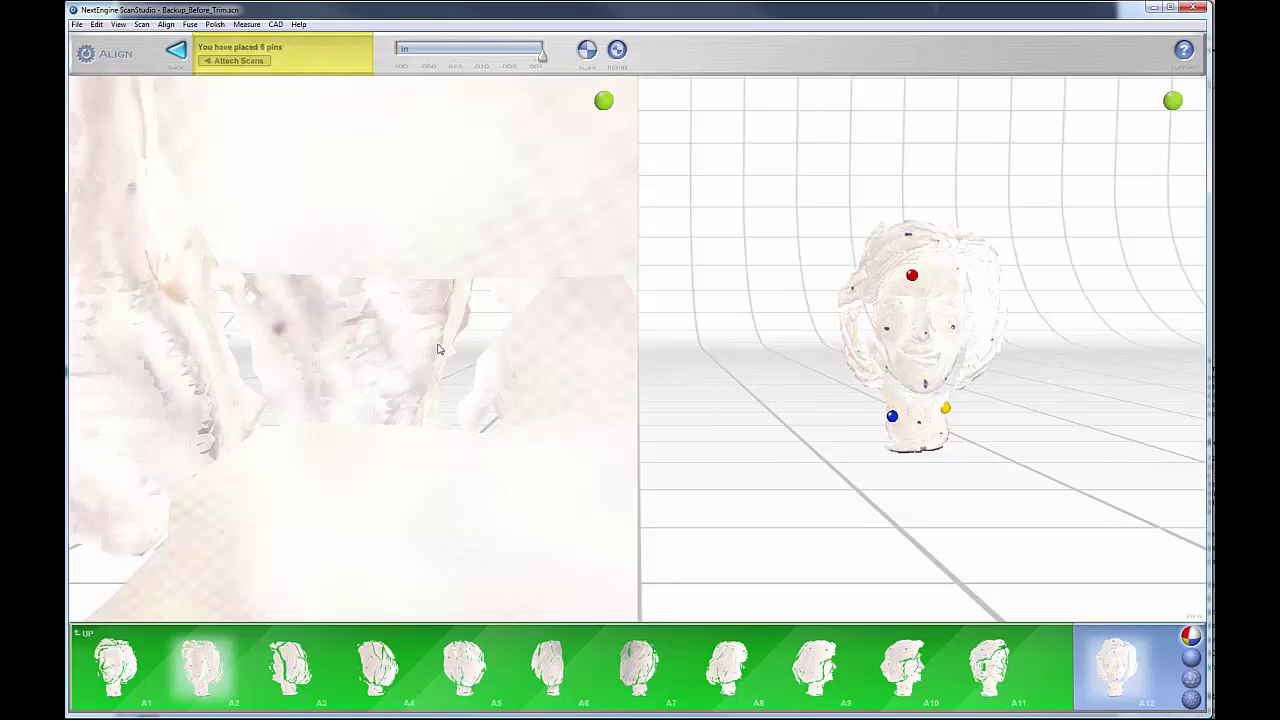
Place a matching pair of green pins on the eye area of both heads.
left_click_drag(423, 352, 378, 352)
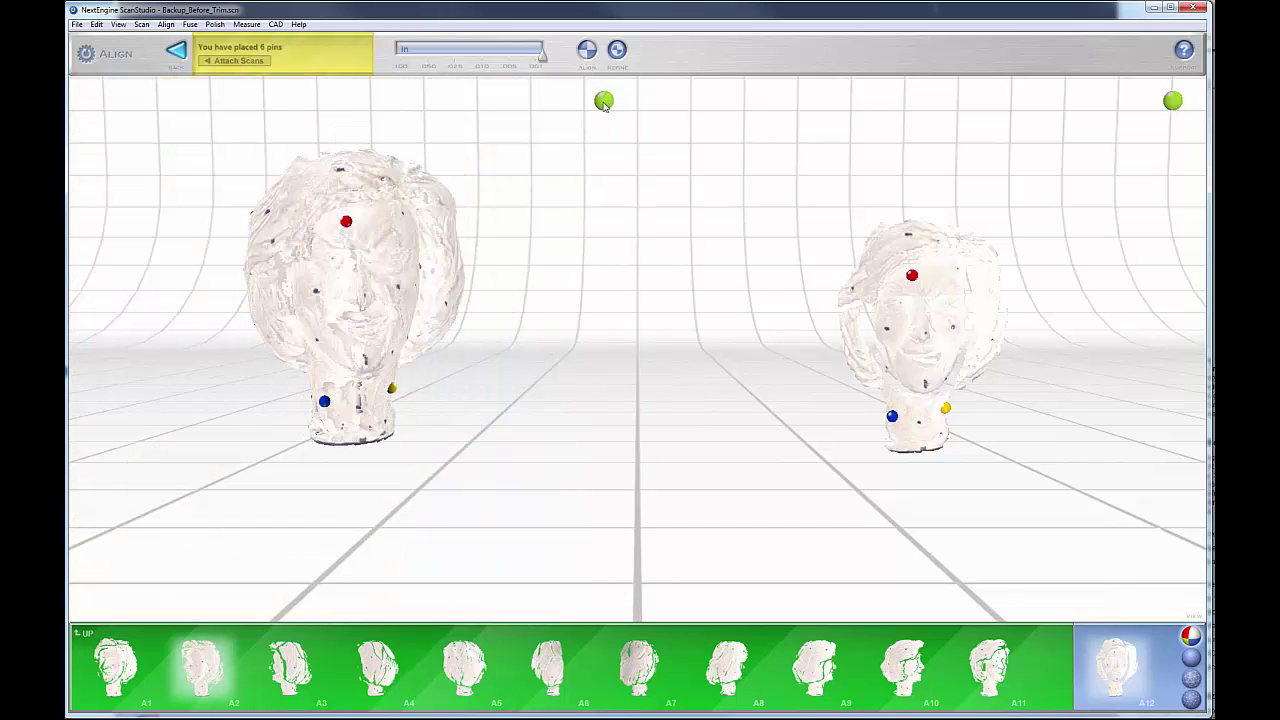
left_click_drag(604, 104, 356, 344)
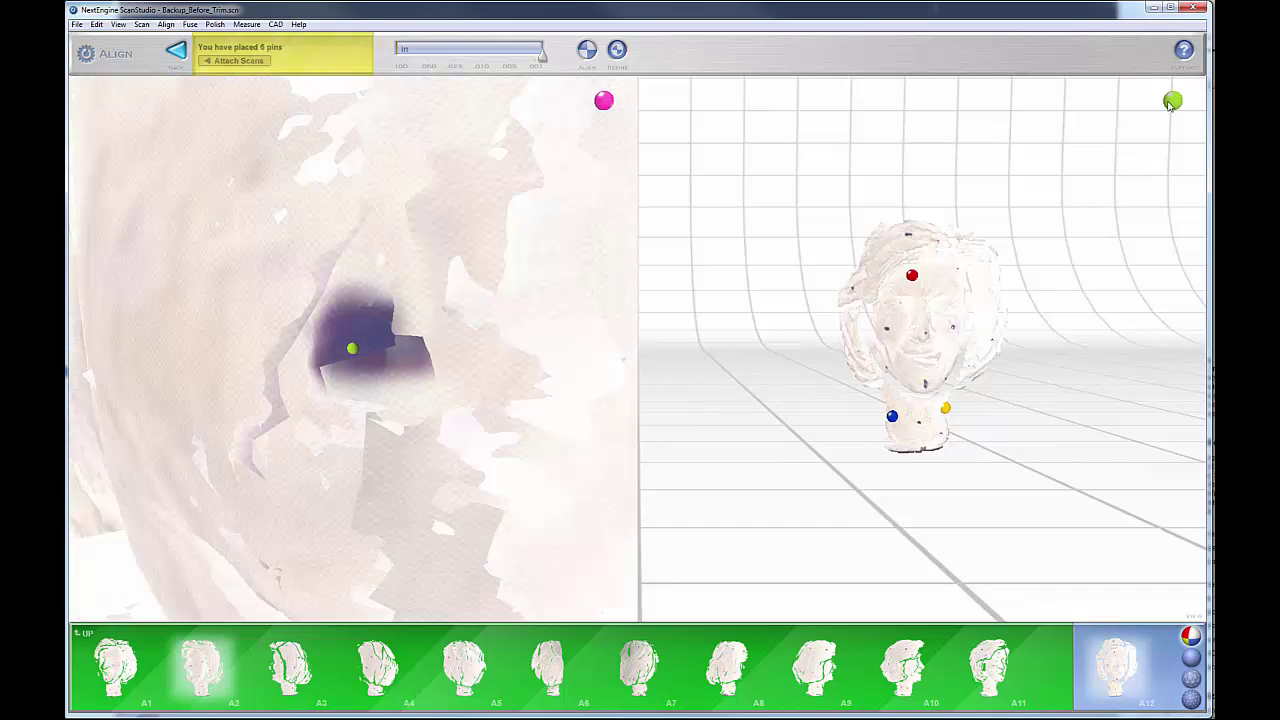
left_click_drag(1171, 104, 889, 333)
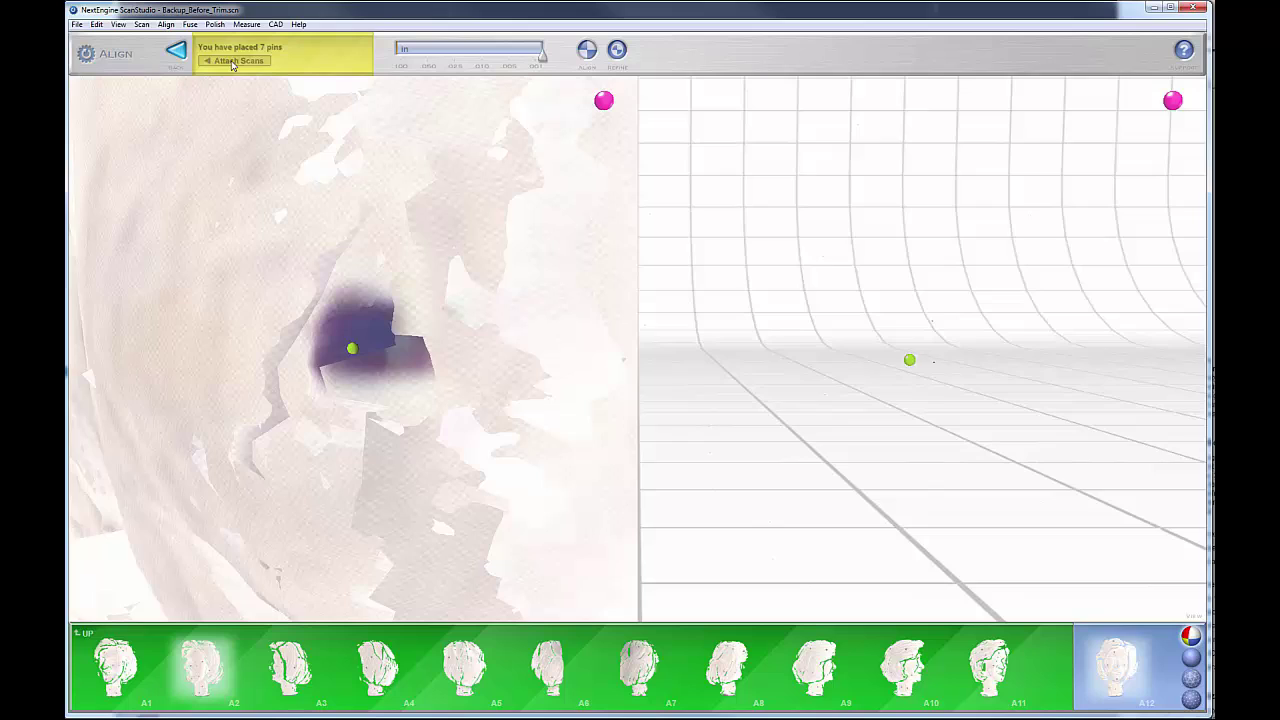
Attach the two pinned scans and refine their alignment to a .001 in tolerance.
left_click(237, 61)
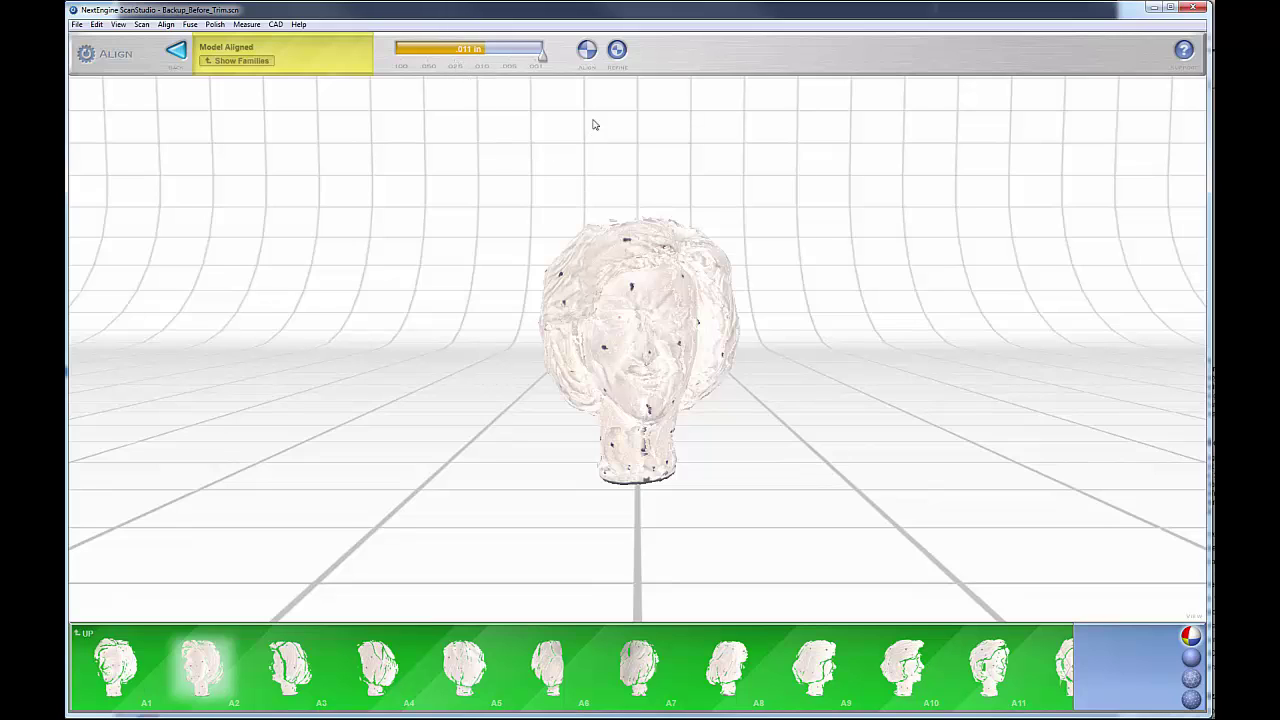
left_click(617, 50)
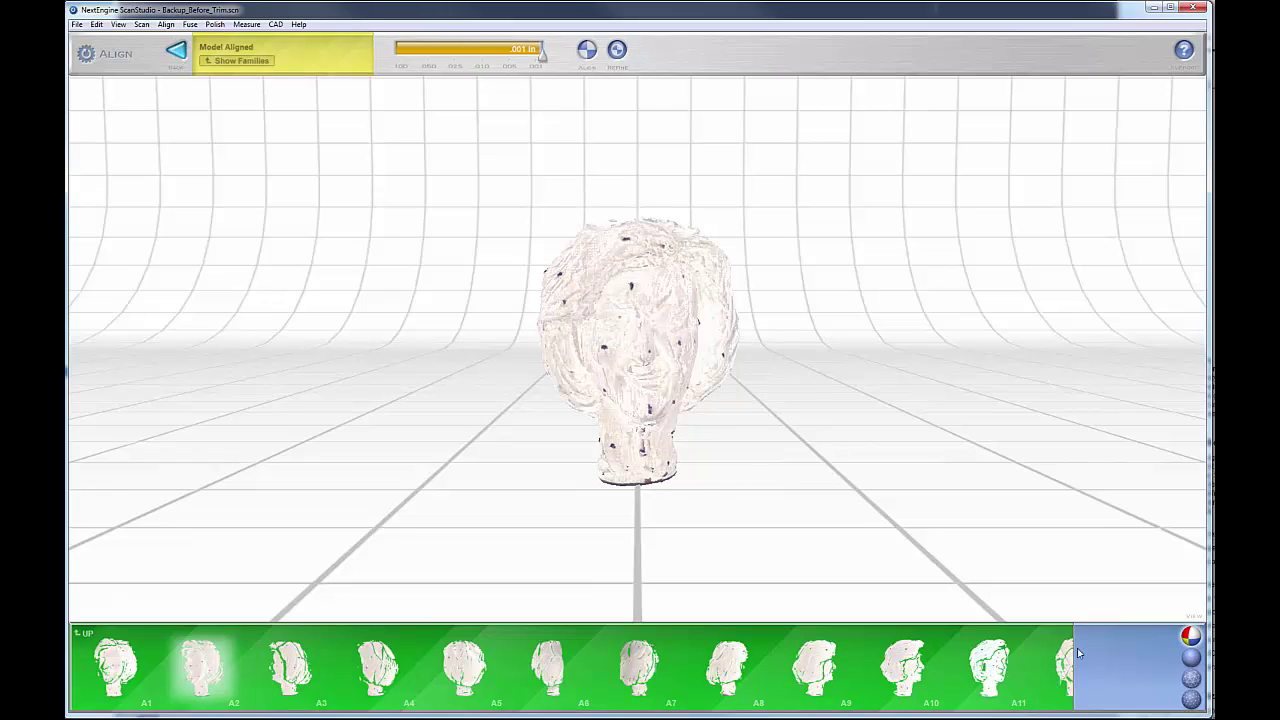
Shade the merged head solid blue and orbit it to inspect its underside, profile, front and top.
left_click(1190, 657)
left_click_drag(773, 455, 790, 450)
left_click_drag(704, 352, 693, 445)
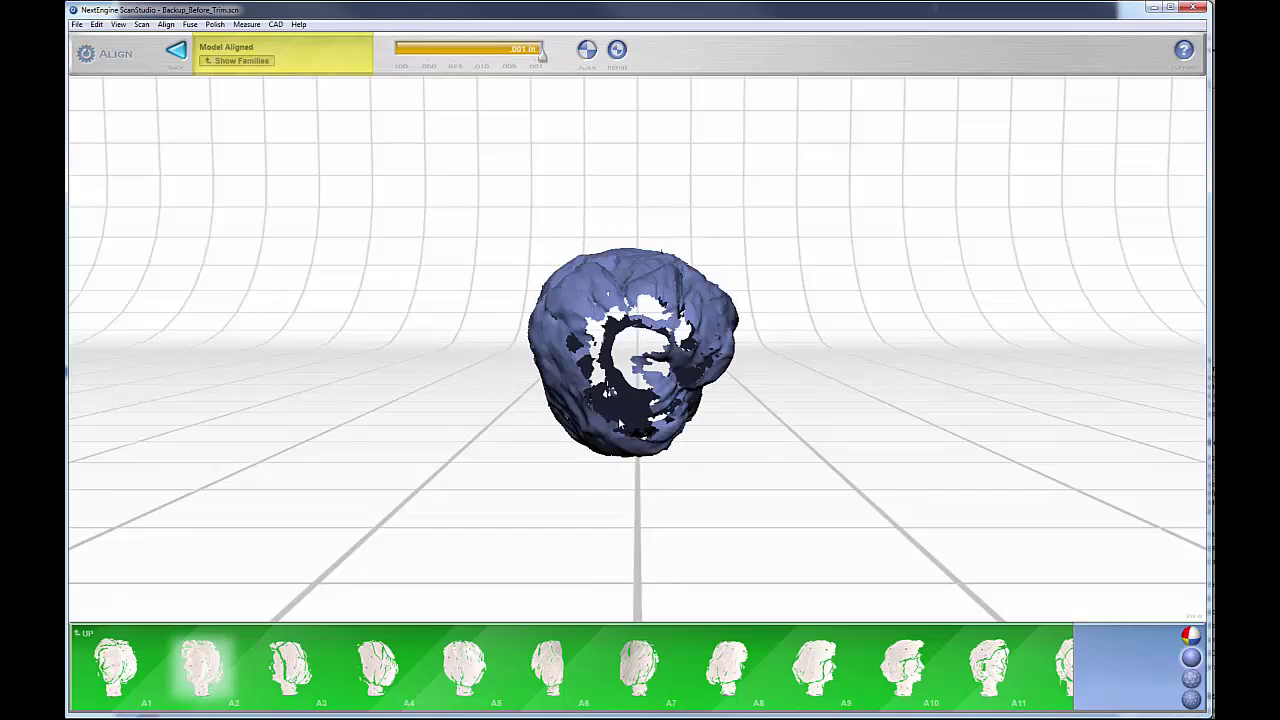
left_click_drag(655, 258, 729, 263)
left_click_drag(693, 357, 720, 390)
scroll(660, 373, "up", 5)
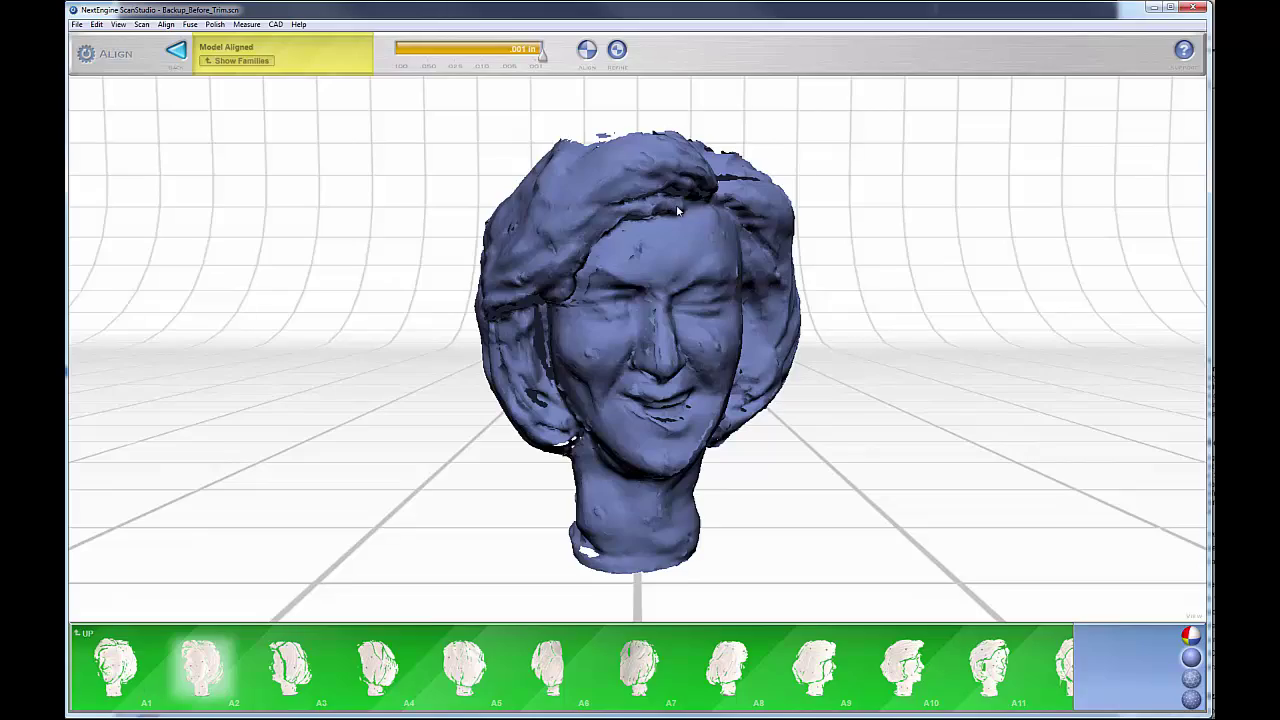
left_click_drag(677, 210, 615, 155)
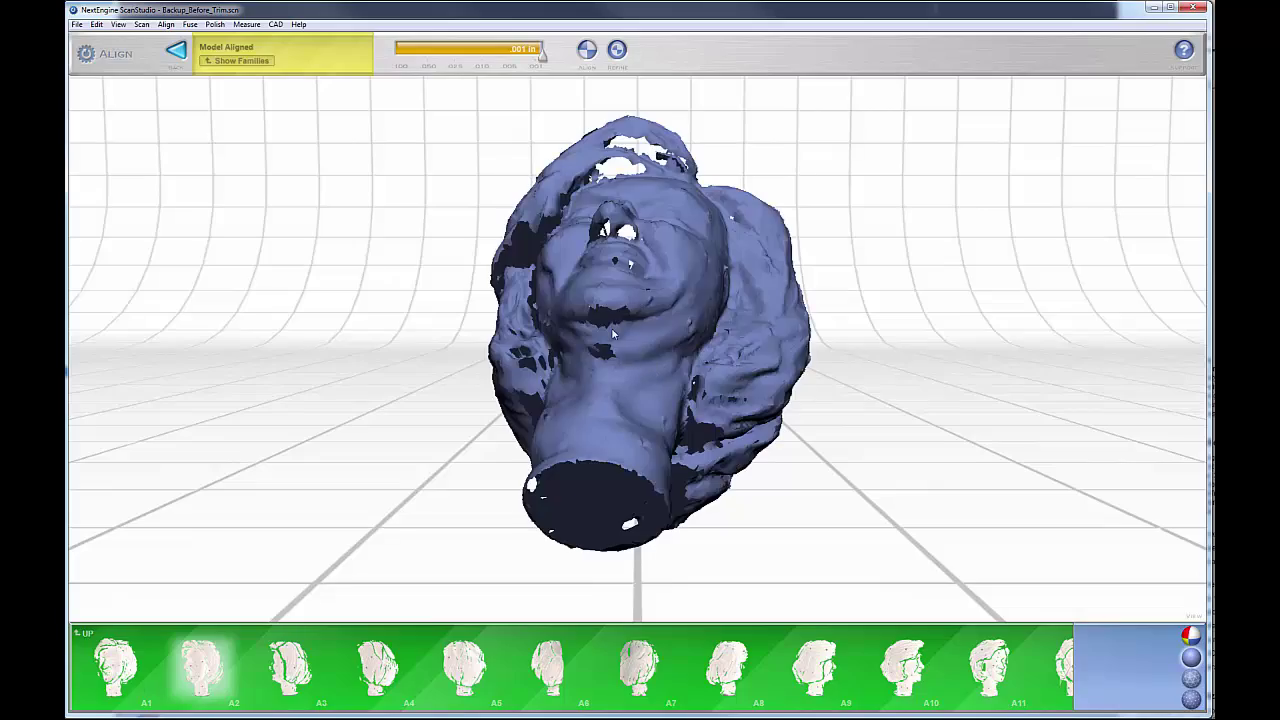
mouse_move(614, 334)
left_mouse_down()
mouse_move(670, 285)
mouse_move(650, 285)
left_mouse_up()
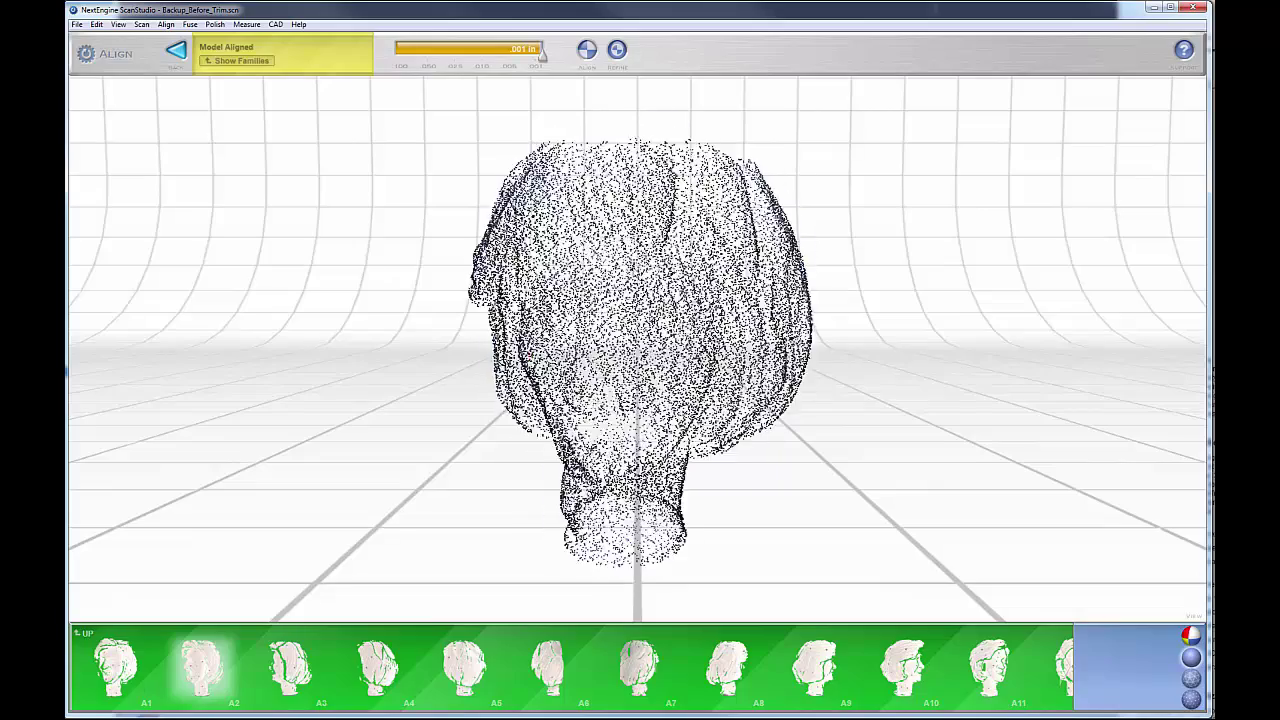